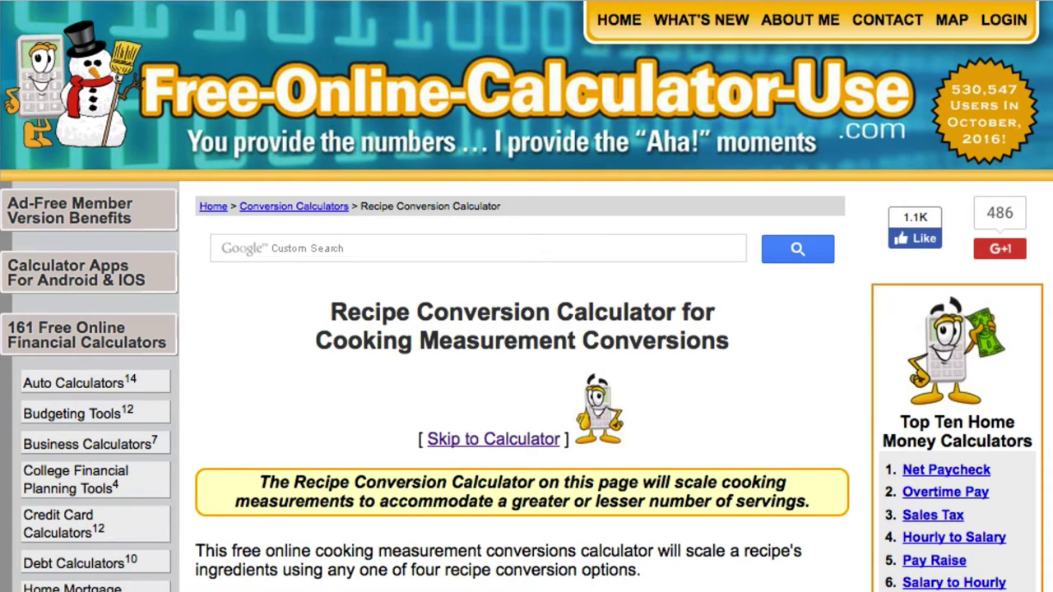
Step: Scroll past the intro, conversion chart and mini converter to the Recipe Conversion Calculator form
{"action": "scroll", "coordinate": [527, 330], "scroll_direction": "down", "scroll_amount": 2}
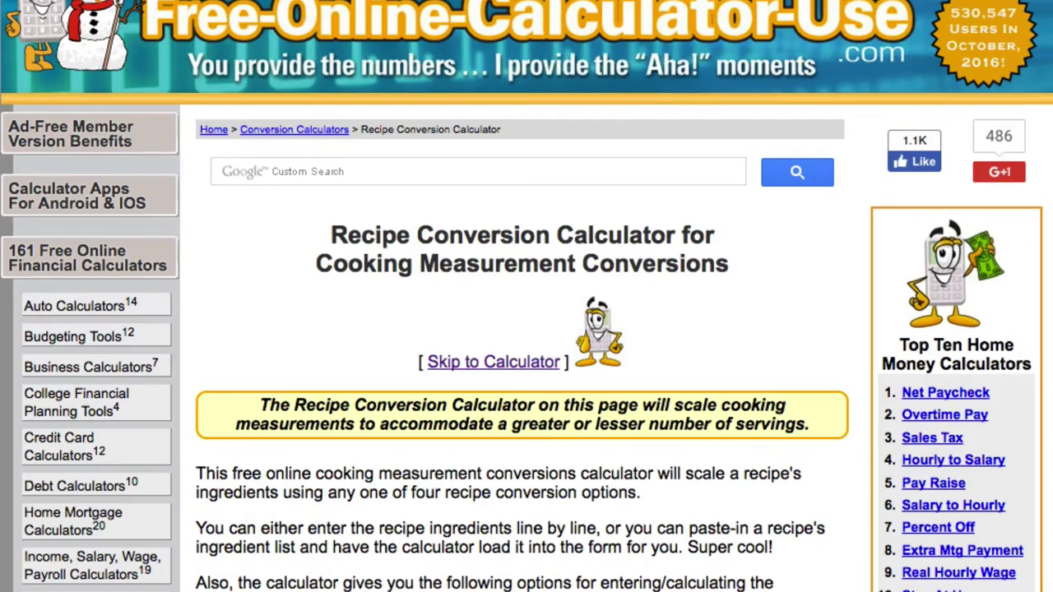
{"action": "scroll", "coordinate": [526, 329], "scroll_direction": "down", "scroll_amount": 15}
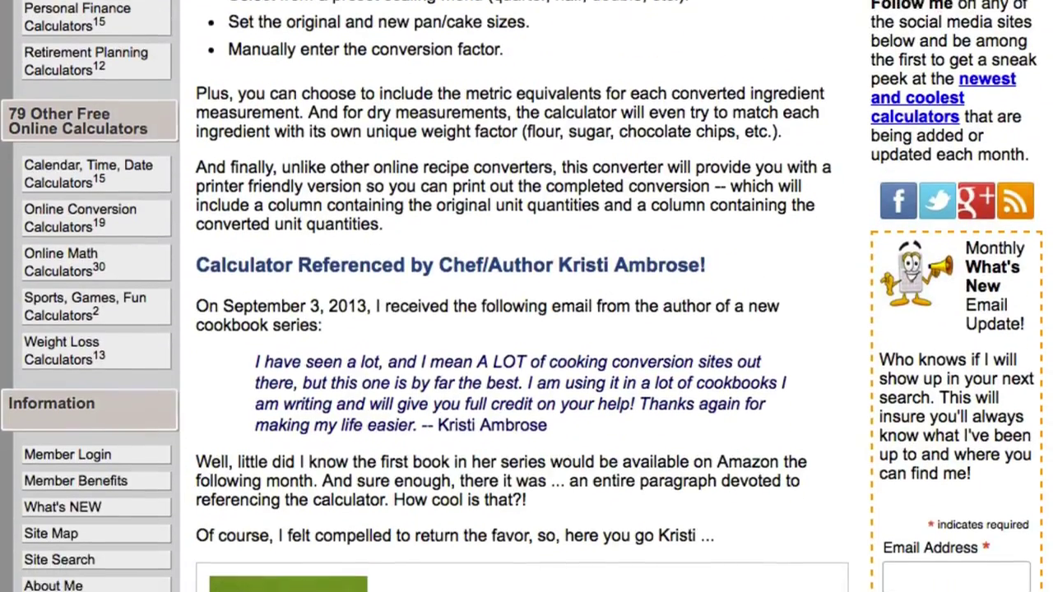
{"action": "scroll", "coordinate": [527, 329], "scroll_direction": "down", "scroll_amount": 10}
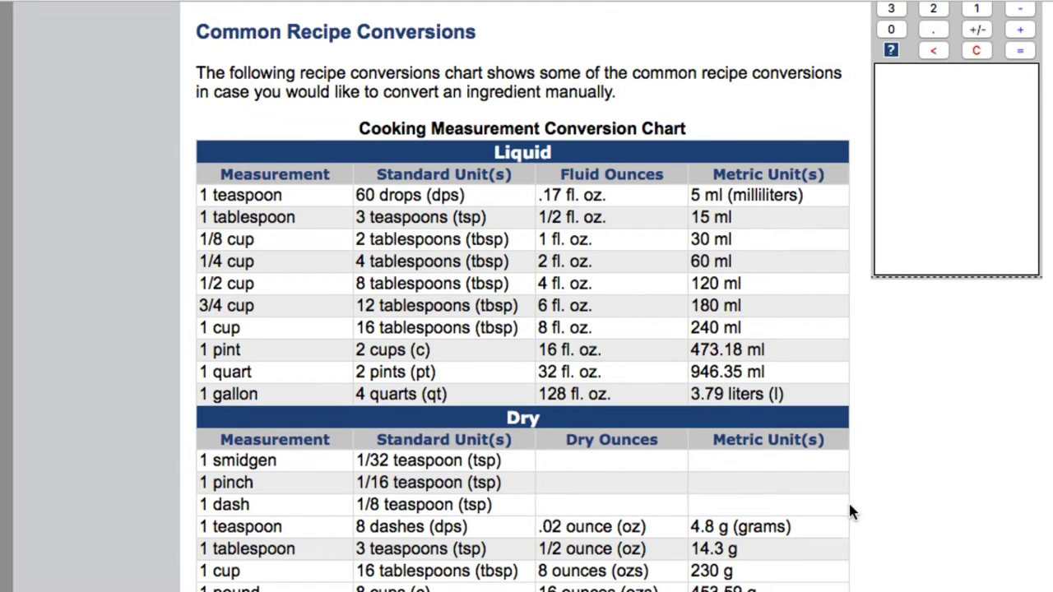
{"action": "scroll", "coordinate": [849, 505], "scroll_direction": "down", "scroll_amount": 12}
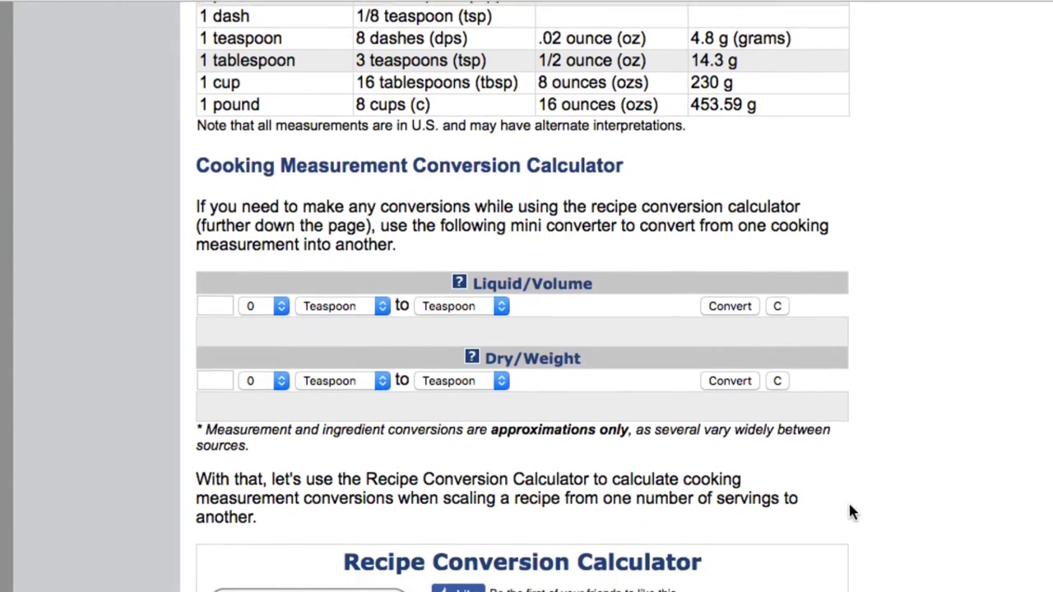
{"action": "scroll", "coordinate": [848, 501], "scroll_direction": "down", "scroll_amount": 2}
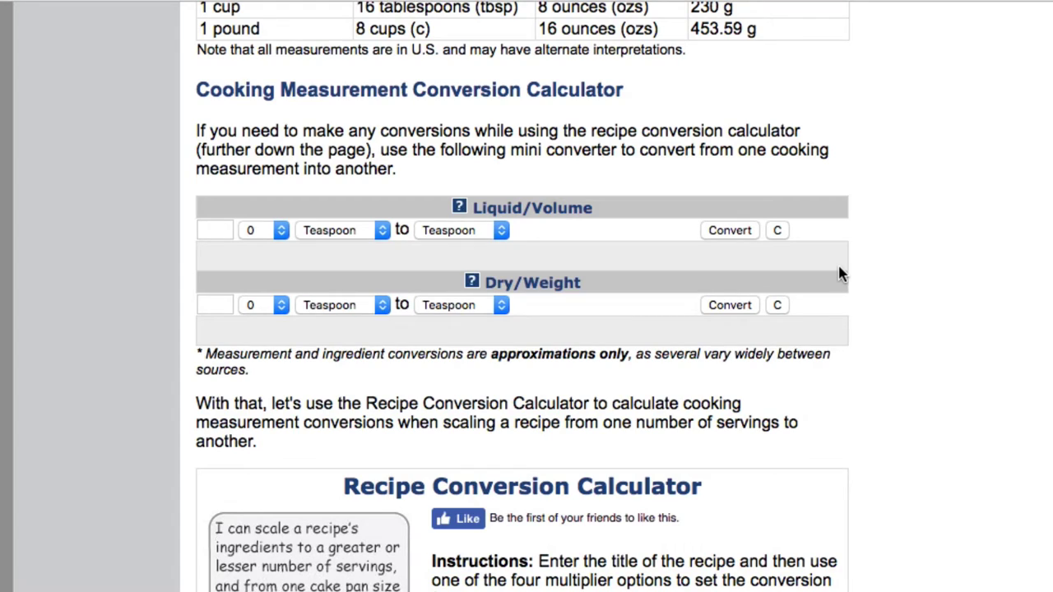
{"action": "scroll", "coordinate": [840, 274], "scroll_direction": "down", "scroll_amount": 10}
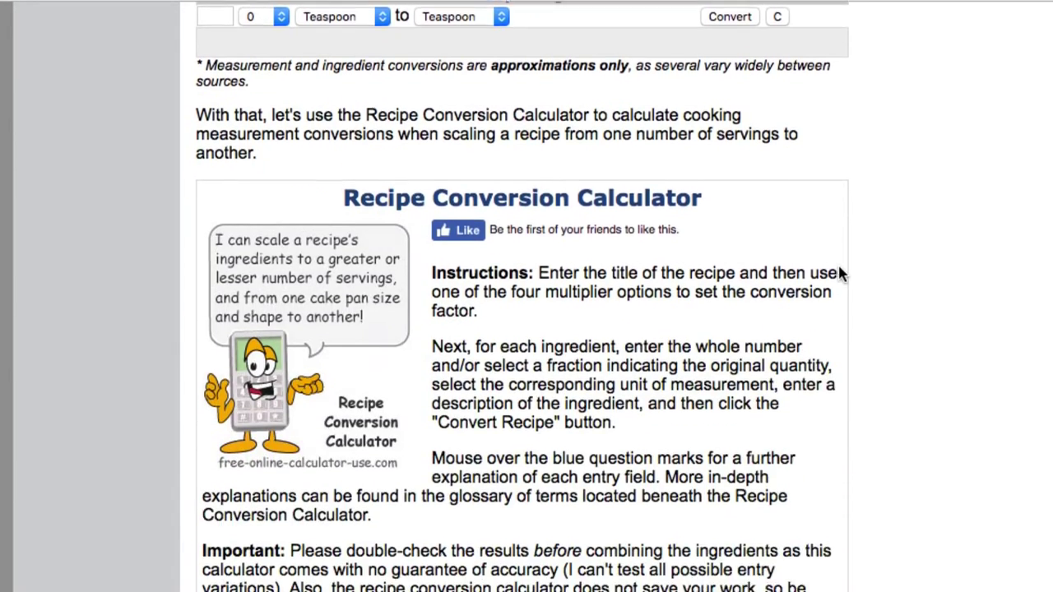
{"action": "scroll", "coordinate": [840, 274], "scroll_direction": "down", "scroll_amount": 4}
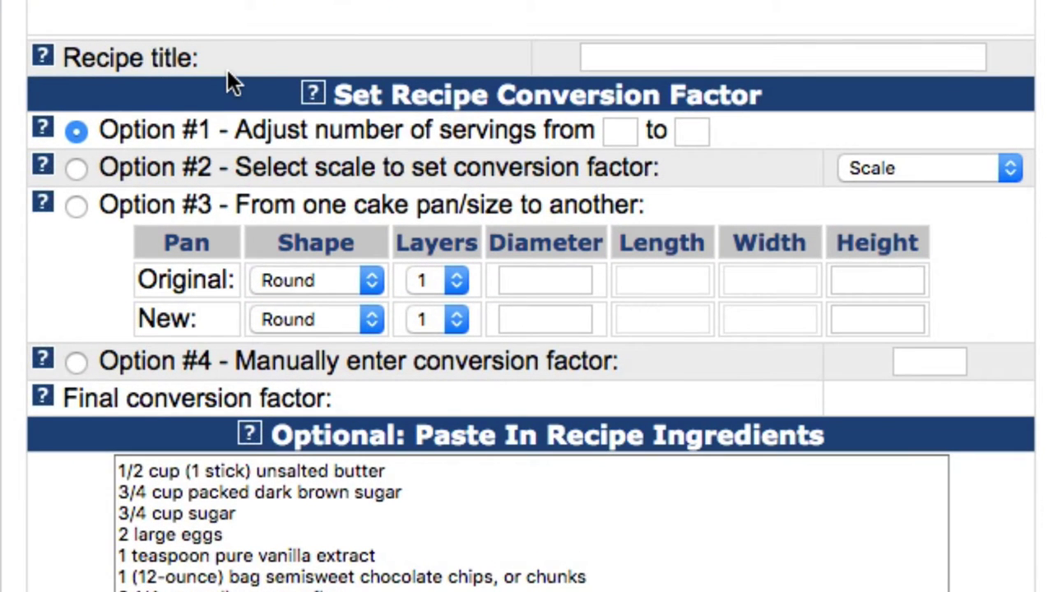
{"action": "mouse_move", "coordinate": [47, 66]}
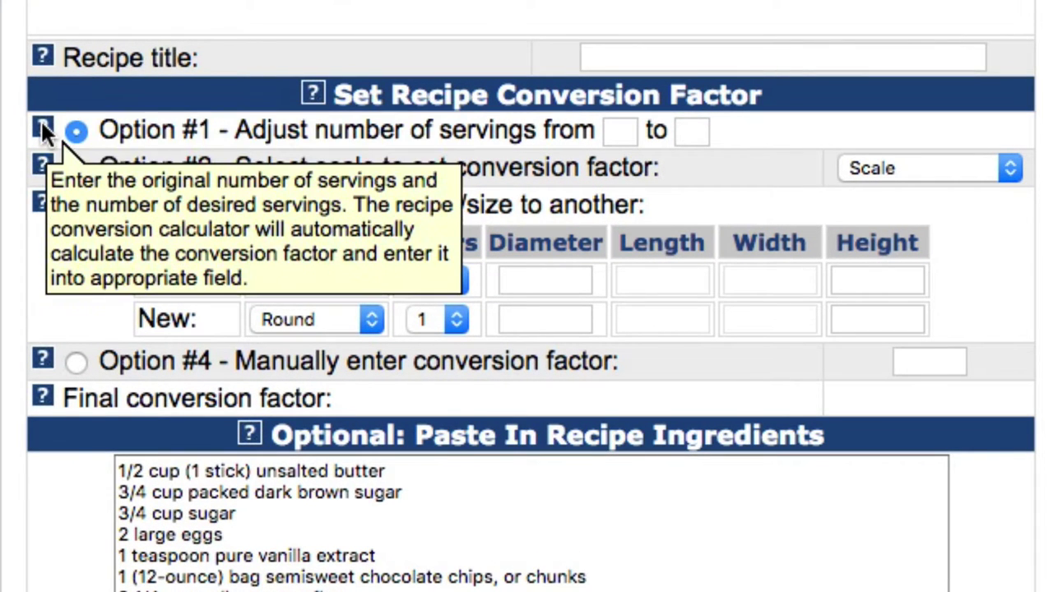
{"action": "mouse_move", "coordinate": [43, 163]}
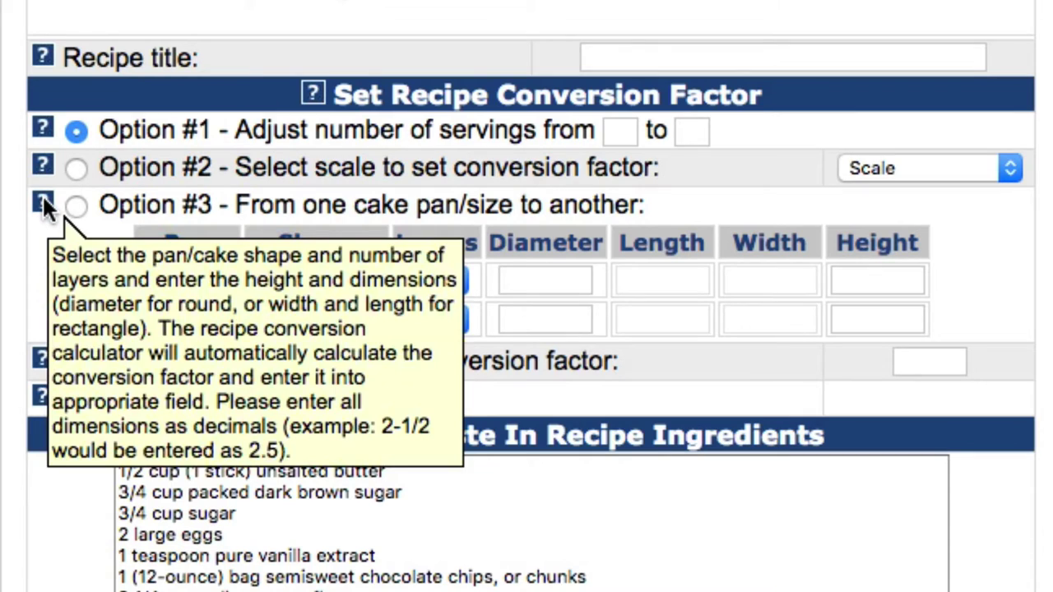
{"action": "mouse_move", "coordinate": [49, 354]}
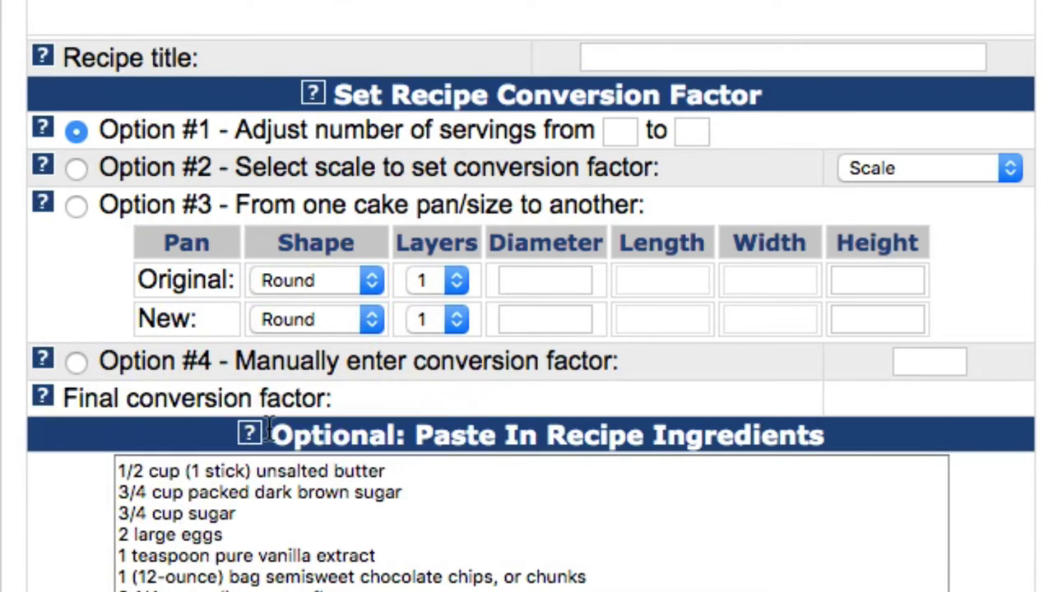
{"action": "mouse_move", "coordinate": [248, 432]}
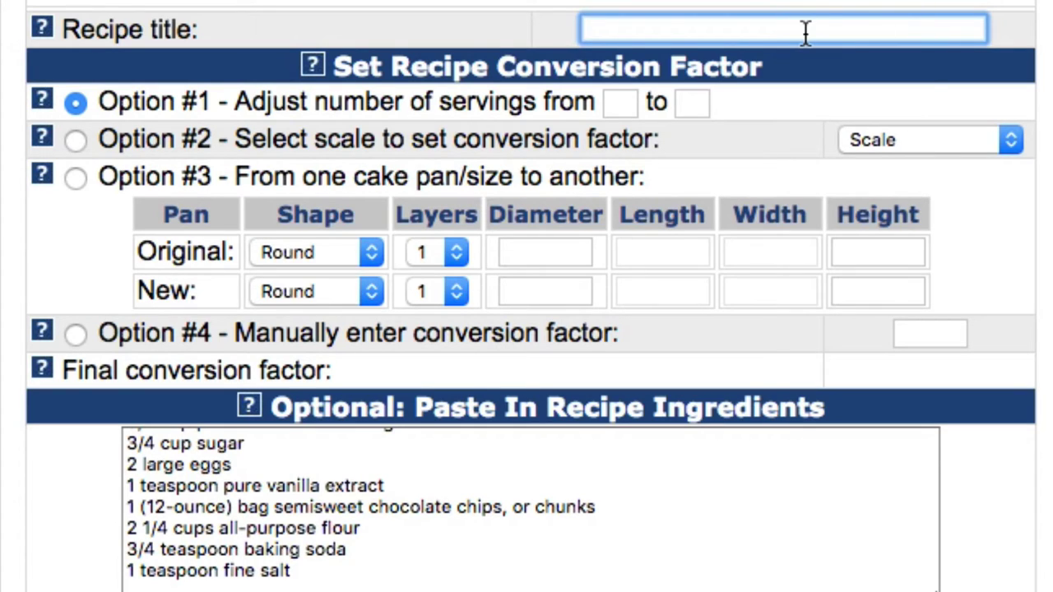
Step: Title the recipe 'Chocolate Chip Cookies' and scale servings from 2 to 5, giving factor 2.50
{"action": "type", "text": "Chocolate Chip Cookies"}
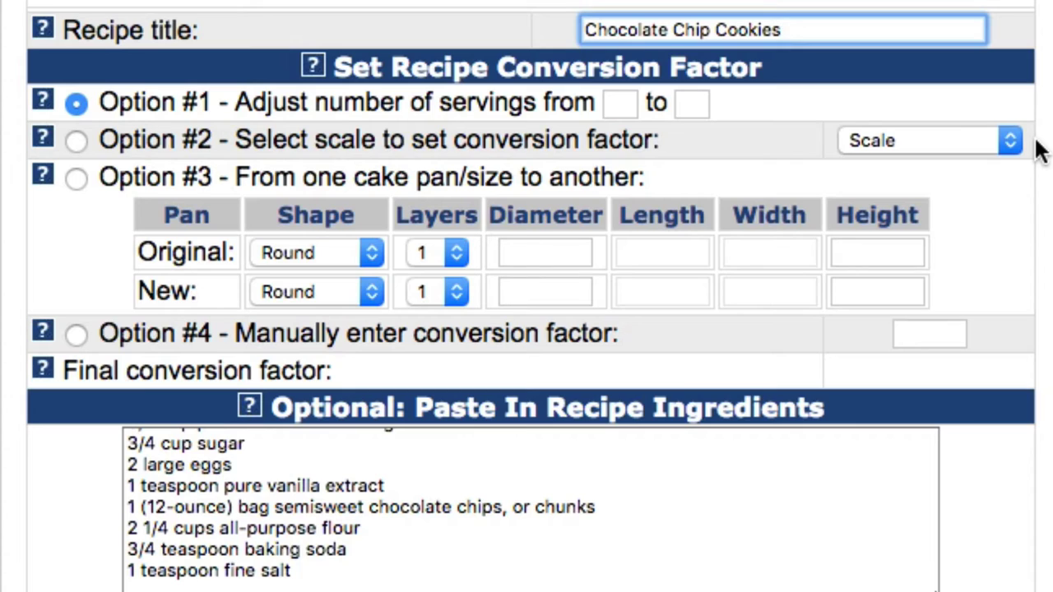
{"action": "left_click", "coordinate": [619, 105]}
{"action": "type", "text": "2"}
{"action": "left_click", "coordinate": [689, 104]}
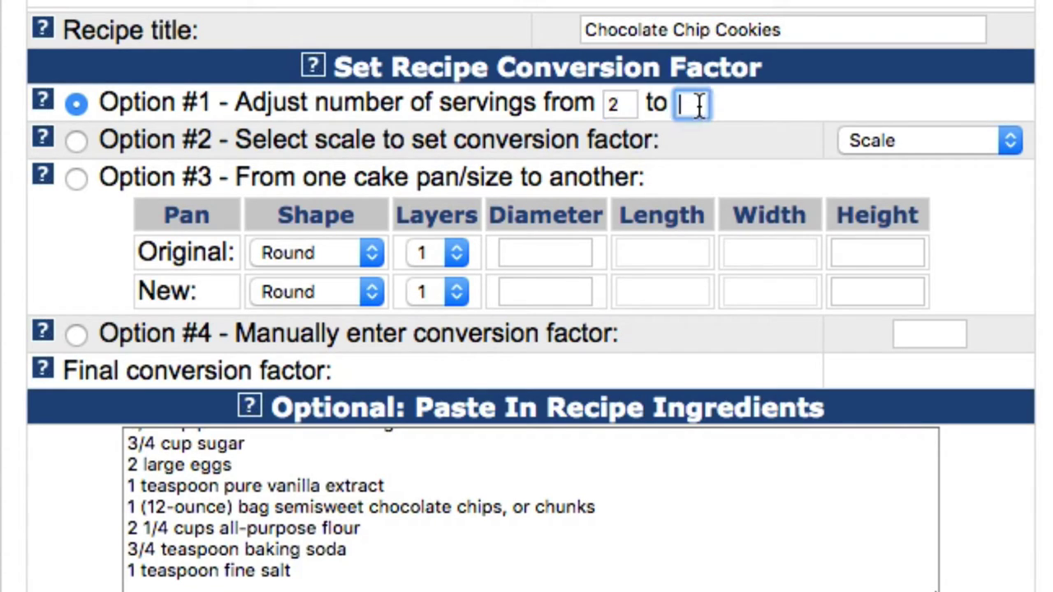
{"action": "type", "text": "5"}
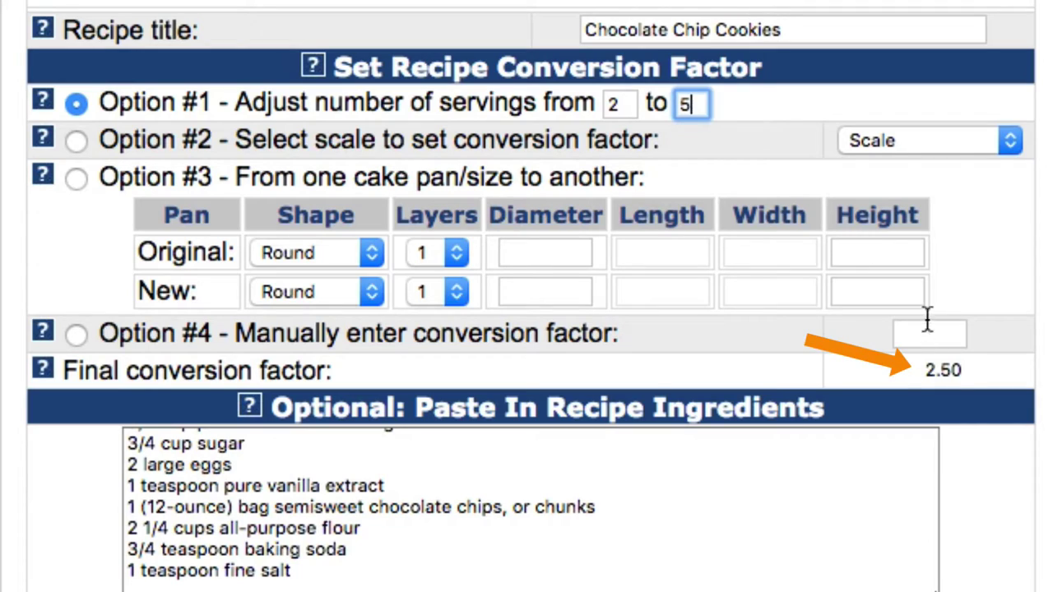
{"action": "key", "text": "Tab"}
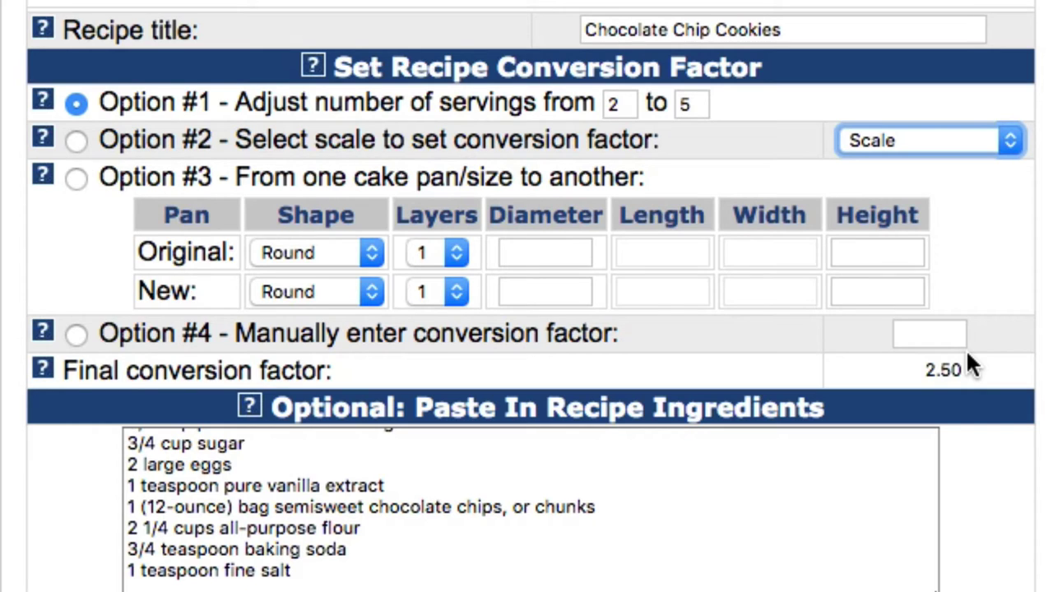
Step: Use Option #2 with the Double preset scale, for a 2.00 conversion factor
{"action": "left_click", "coordinate": [70, 140]}
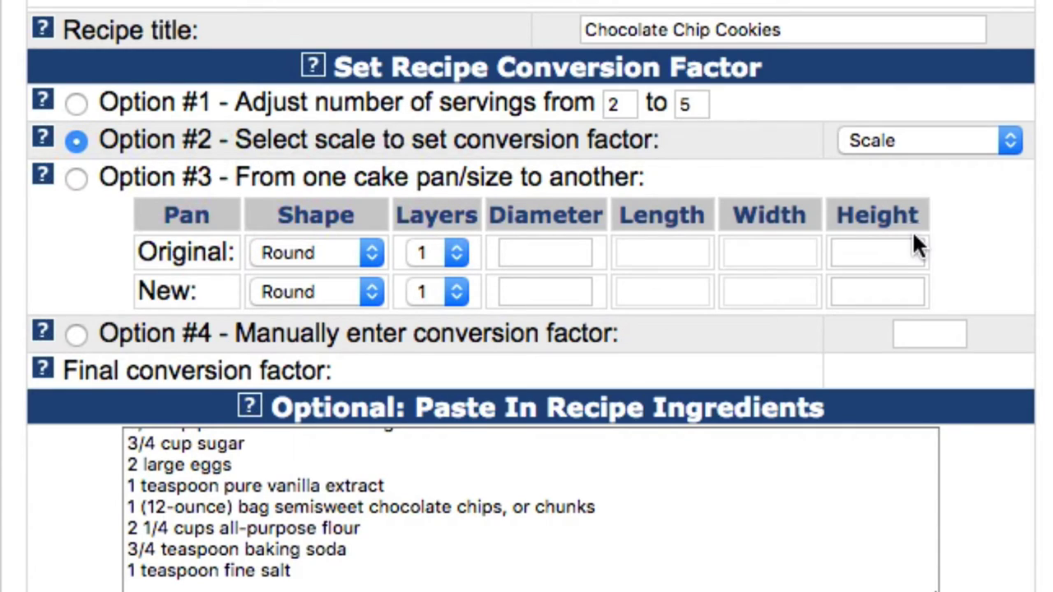
{"action": "left_click", "coordinate": [1001, 140]}
{"action": "left_click", "coordinate": [985, 274]}
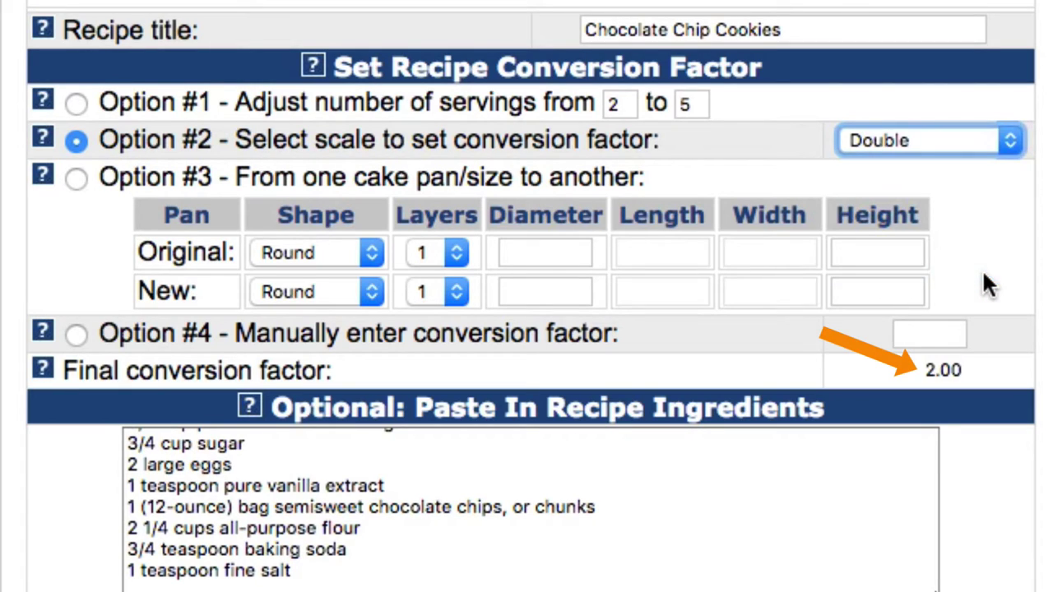
{"action": "scroll", "coordinate": [1044, 103], "scroll_direction": "down", "scroll_amount": 2}
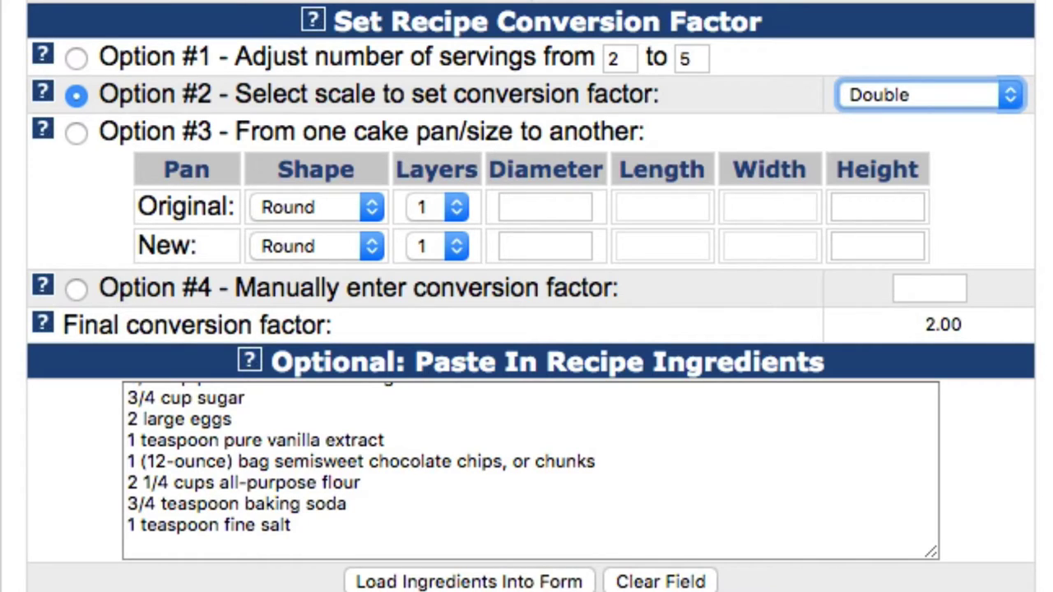
Step: Switch to cake-pan conversion (Option #3) with a Rectangle as the original pan shape
{"action": "left_click", "coordinate": [75, 133]}
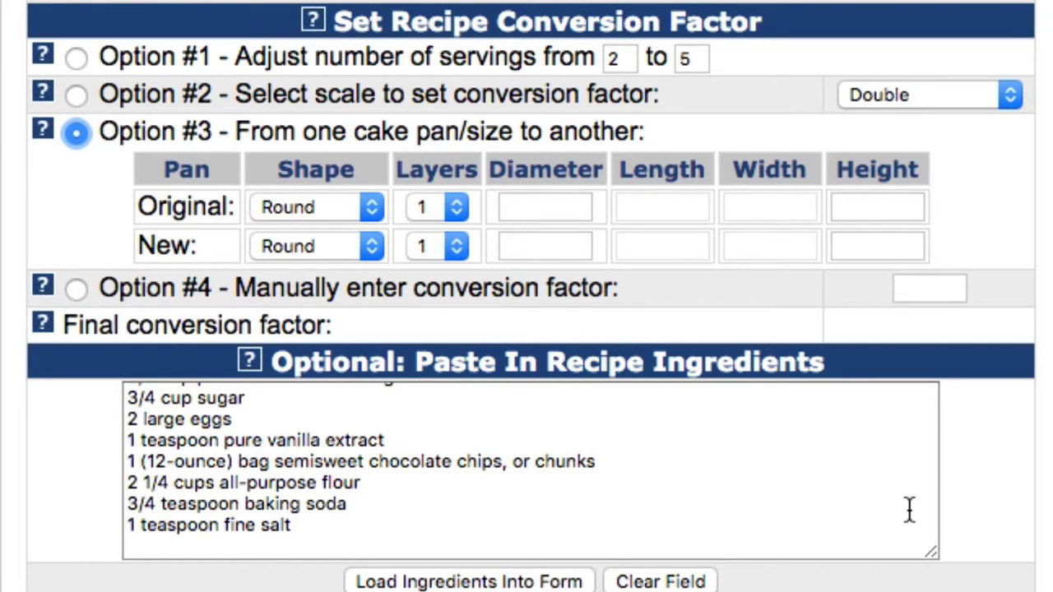
{"action": "left_click", "coordinate": [372, 208]}
{"action": "left_click", "coordinate": [371, 231]}
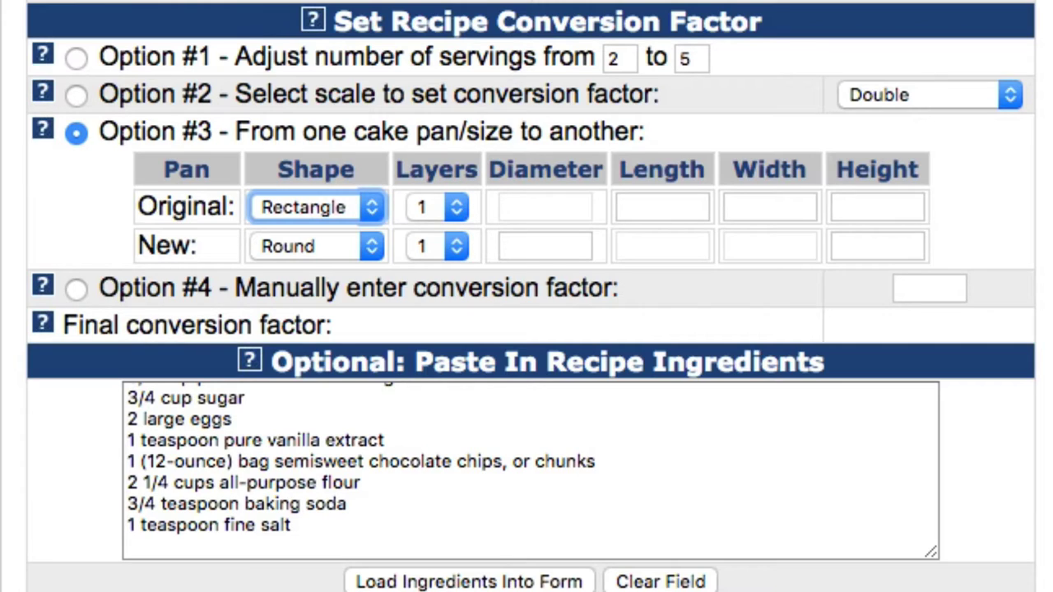
{"action": "left_click", "coordinate": [970, 366]}
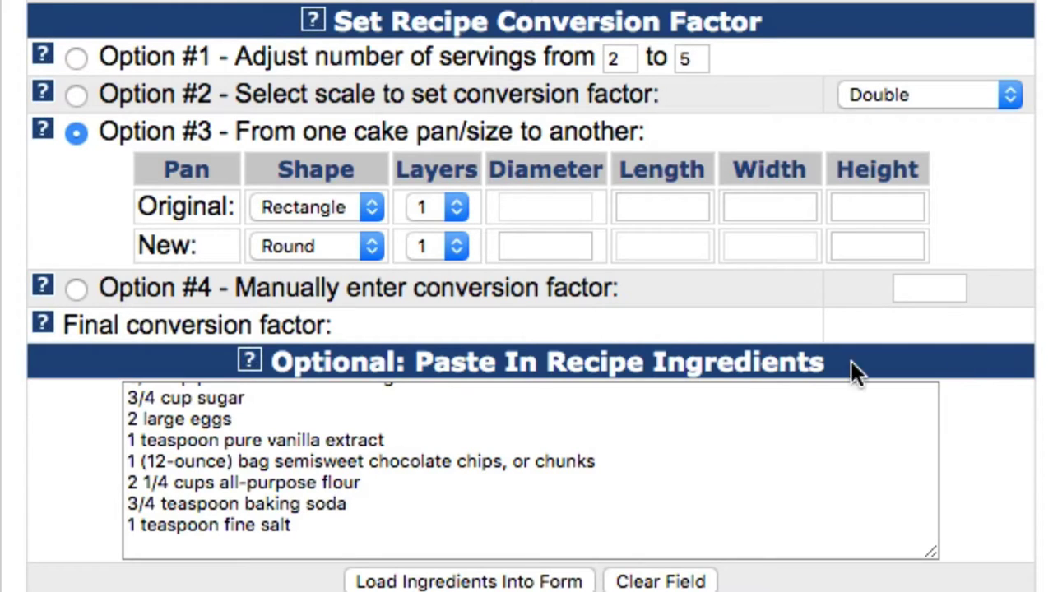
{"action": "left_click", "coordinate": [650, 212]}
Step: Enter the original pan dimensions as 11 by 8 by 2
{"action": "type", "text": "11"}
{"action": "left_click", "coordinate": [773, 201]}
{"action": "type", "text": "8"}
{"action": "left_click", "coordinate": [855, 210]}
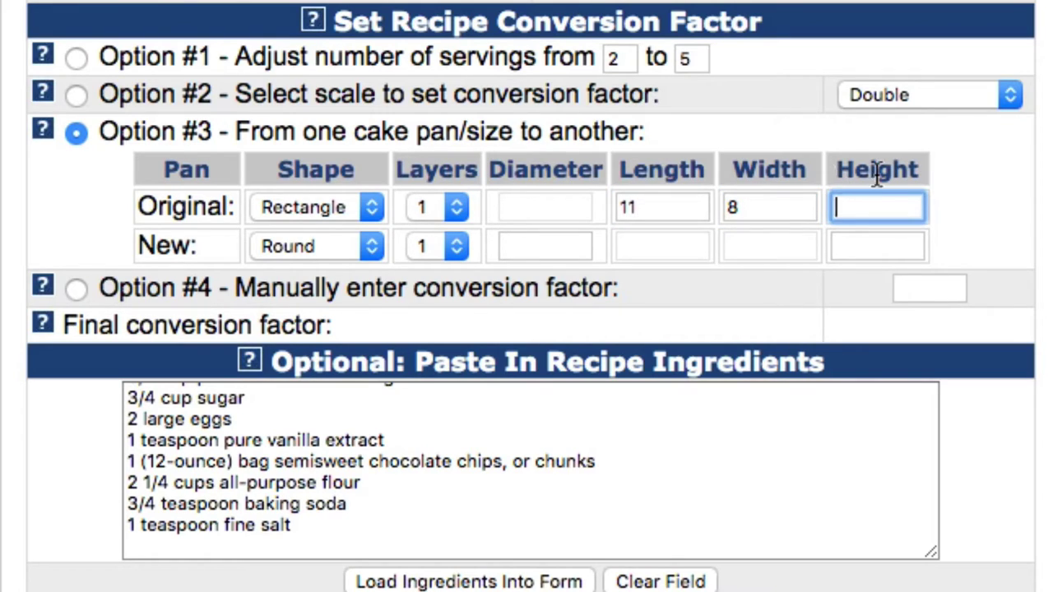
{"action": "type", "text": "2"}
{"action": "key", "text": "Tab"}
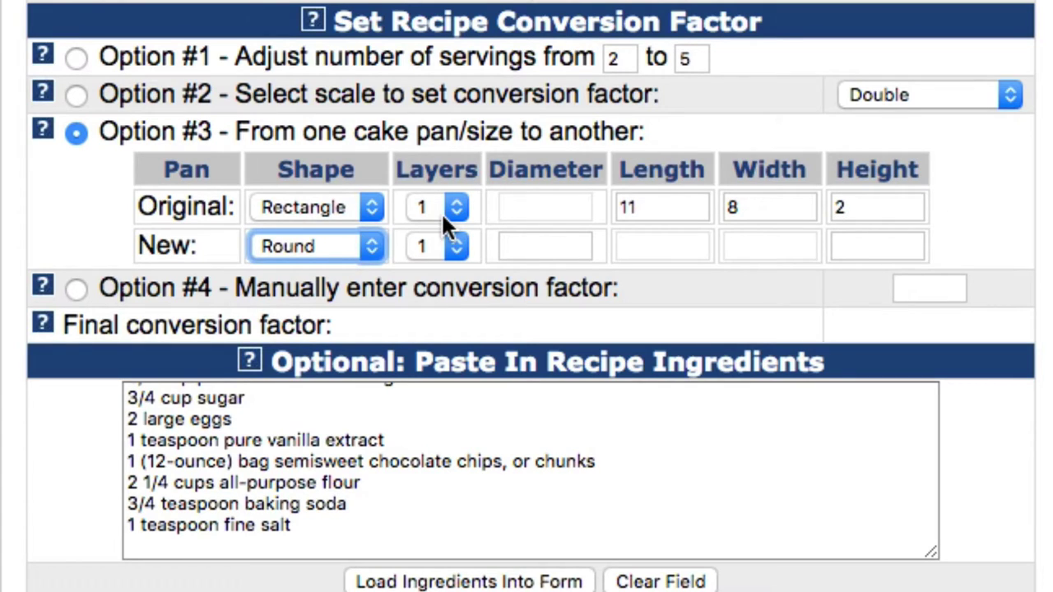
Step: Make the new pan an 18 by 12 by 3 rectangle, giving factor 3.68
{"action": "left_click", "coordinate": [371, 248]}
{"action": "left_click", "coordinate": [365, 268]}
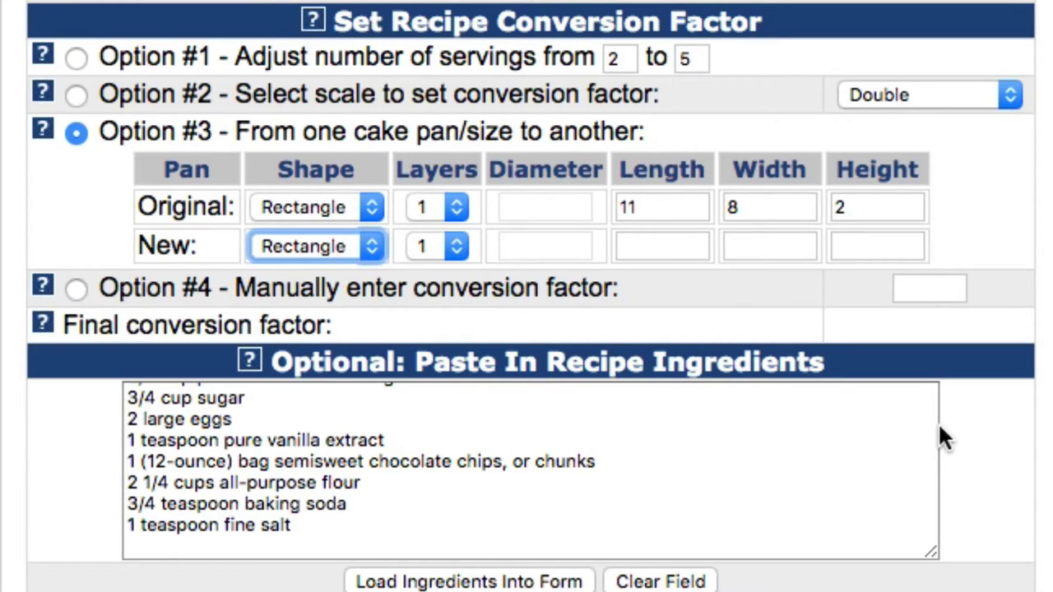
{"action": "left_click", "coordinate": [656, 243]}
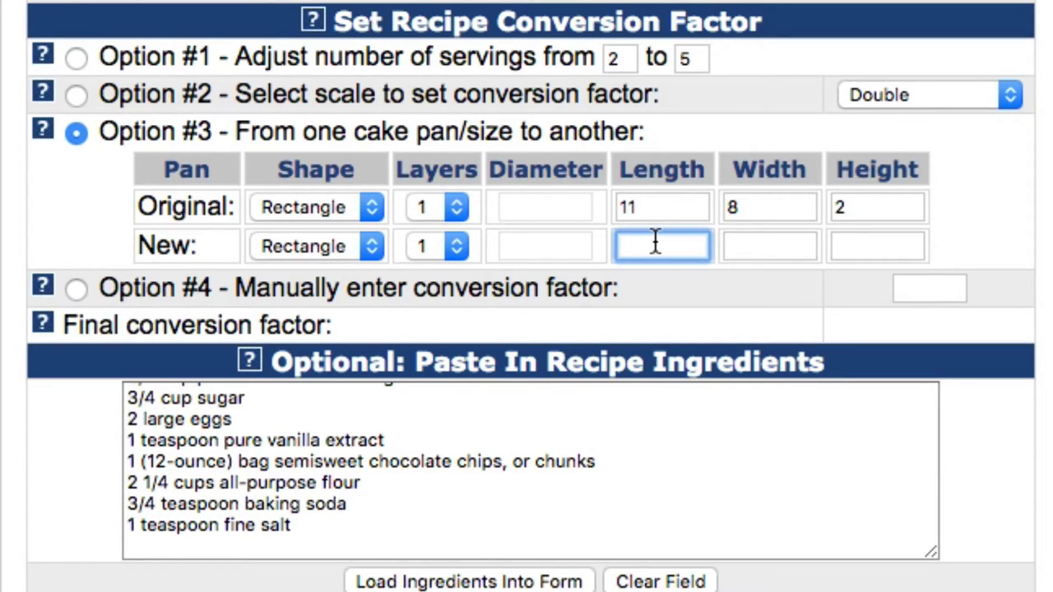
{"action": "type", "text": "18"}
{"action": "left_click", "coordinate": [763, 251]}
{"action": "type", "text": "12"}
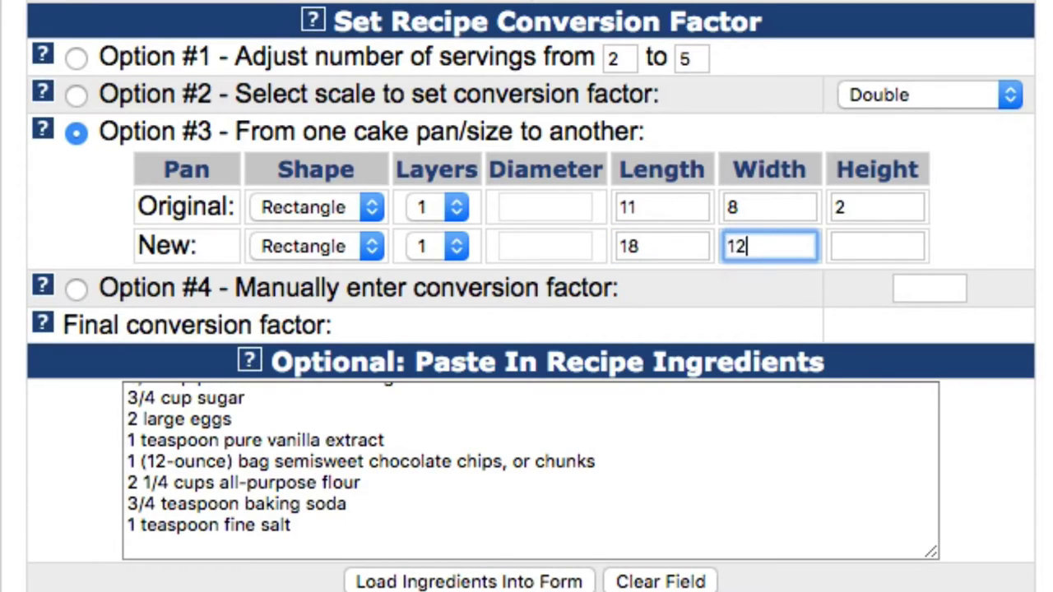
{"action": "left_click", "coordinate": [895, 244]}
{"action": "type", "text": "3"}
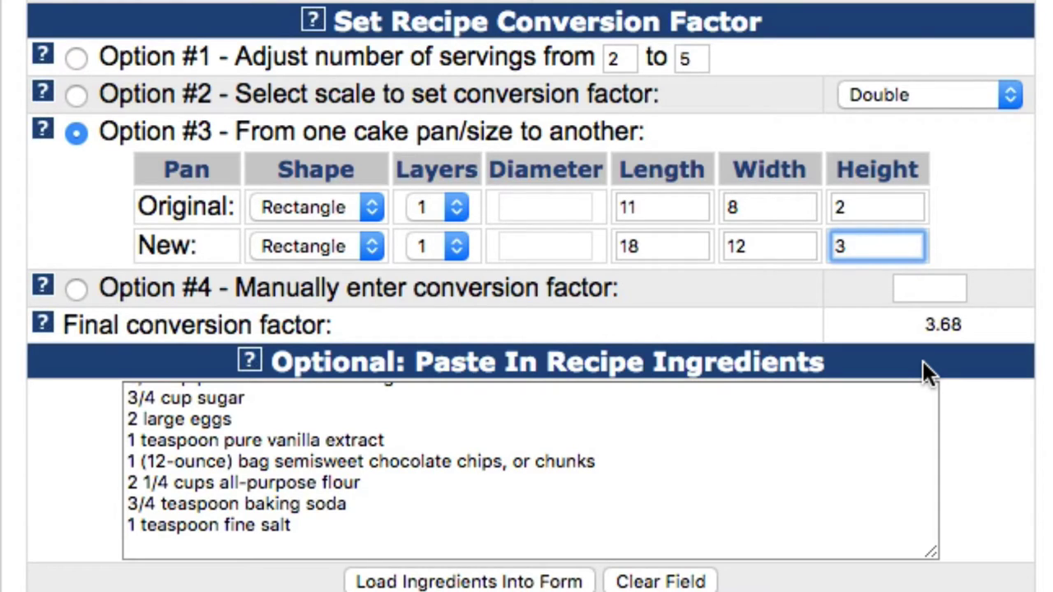
{"action": "scroll", "coordinate": [922, 372], "scroll_direction": "up", "scroll_amount": 2}
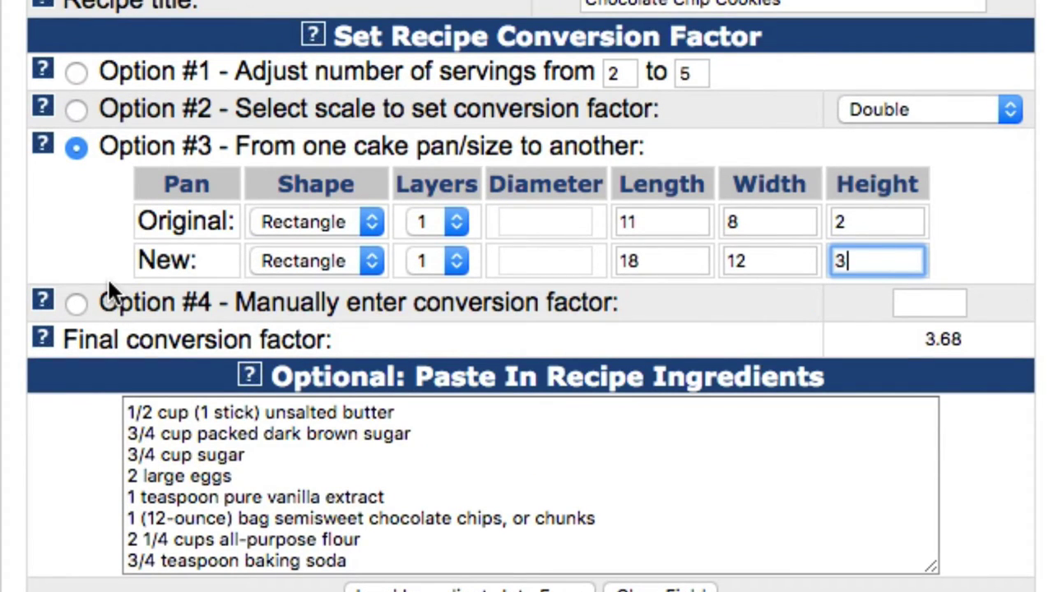
Step: Set a manual conversion factor of 3.5 (Option #4) and enlarge the ingredient paste box
{"action": "left_click", "coordinate": [69, 304]}
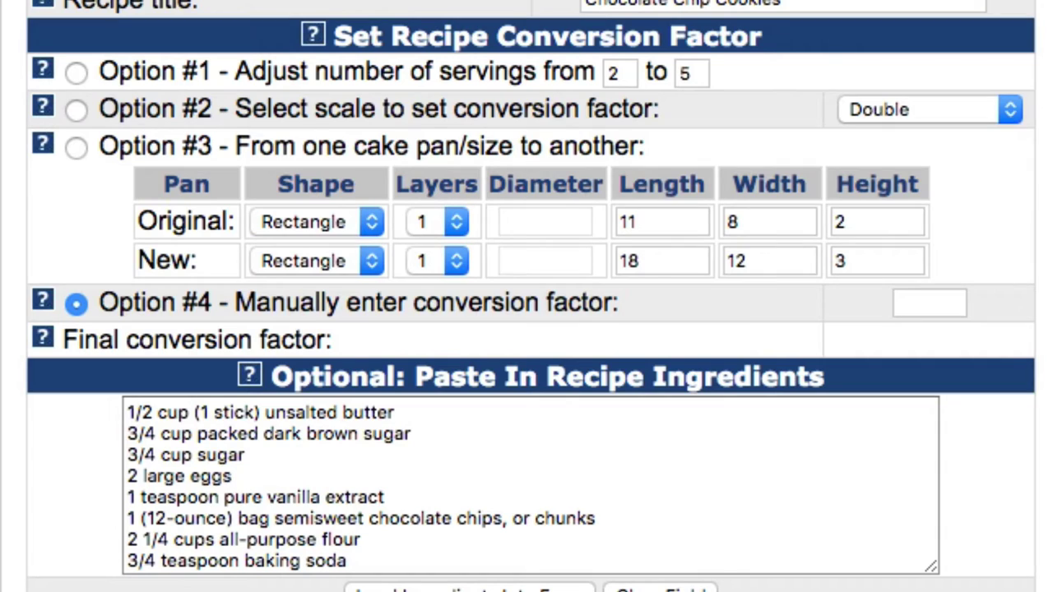
{"action": "left_click", "coordinate": [930, 300]}
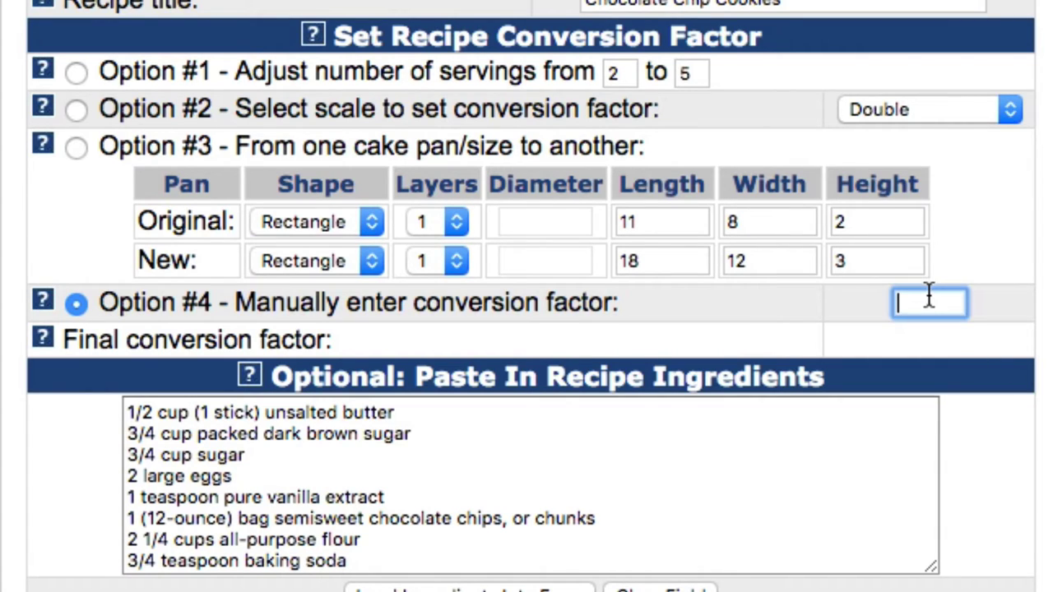
{"action": "type", "text": "3.5"}
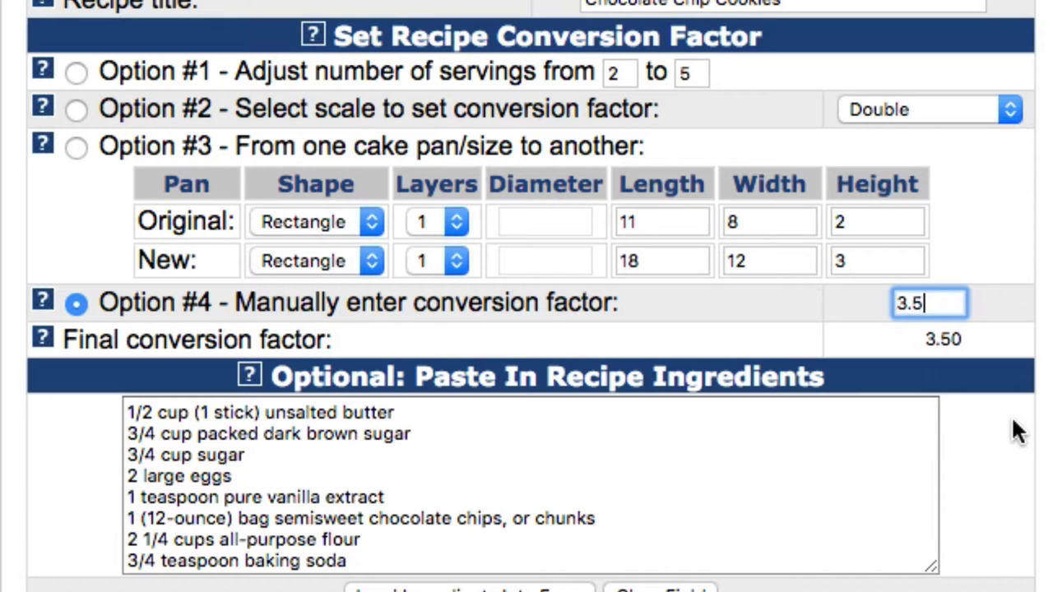
{"action": "scroll", "coordinate": [1011, 415], "scroll_direction": "down", "scroll_amount": 5}
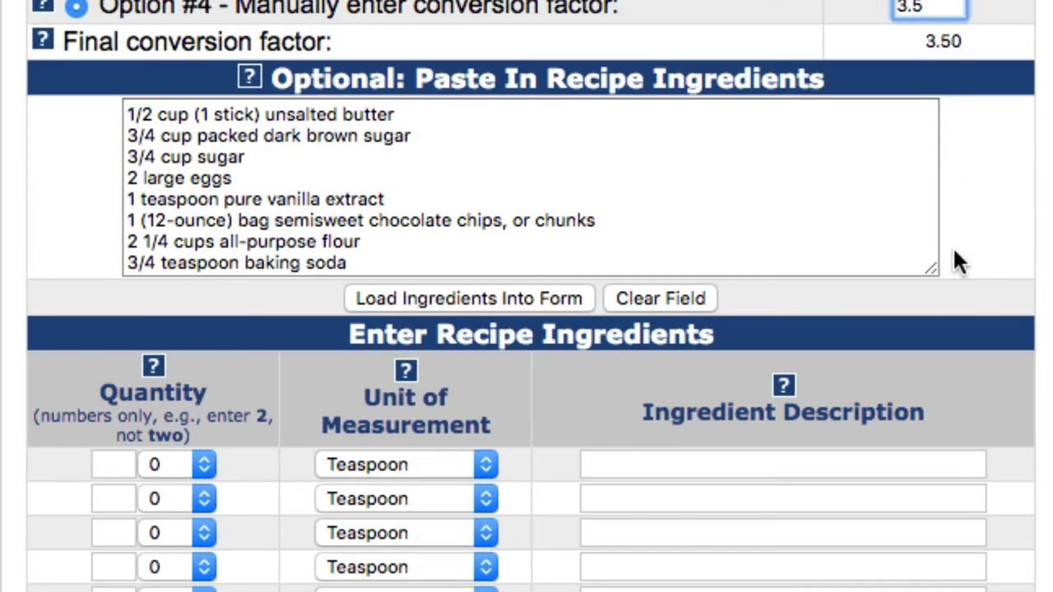
{"action": "left_click_drag", "start_coordinate": [933, 269], "coordinate": [943, 323]}
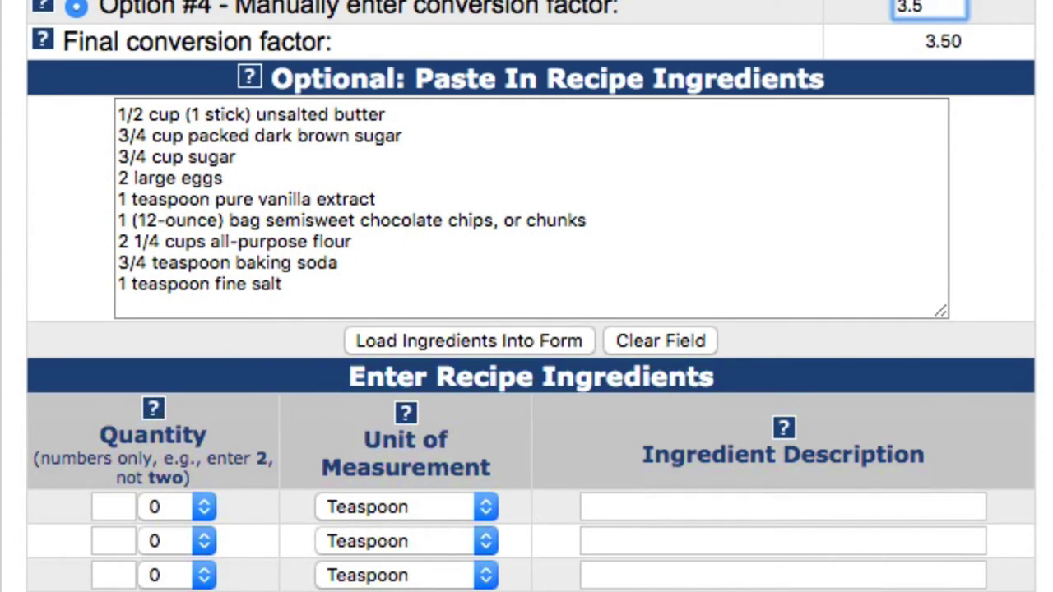
Step: Clear the paste box and paste in the nine-line chocolate chip cookie ingredient list
{"action": "left_click", "coordinate": [669, 344]}
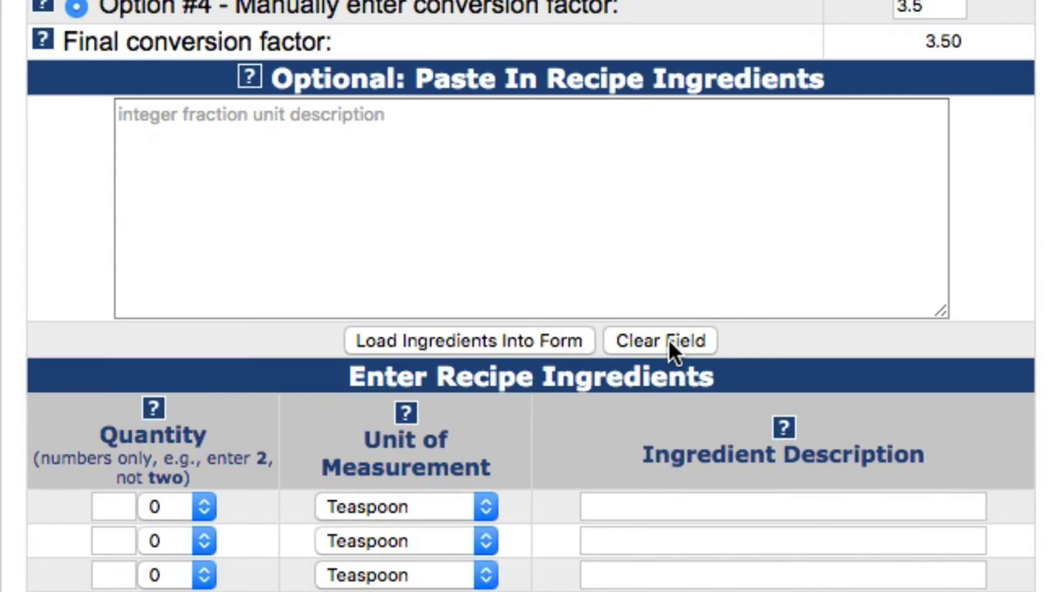
{"action": "left_click", "coordinate": [624, 227]}
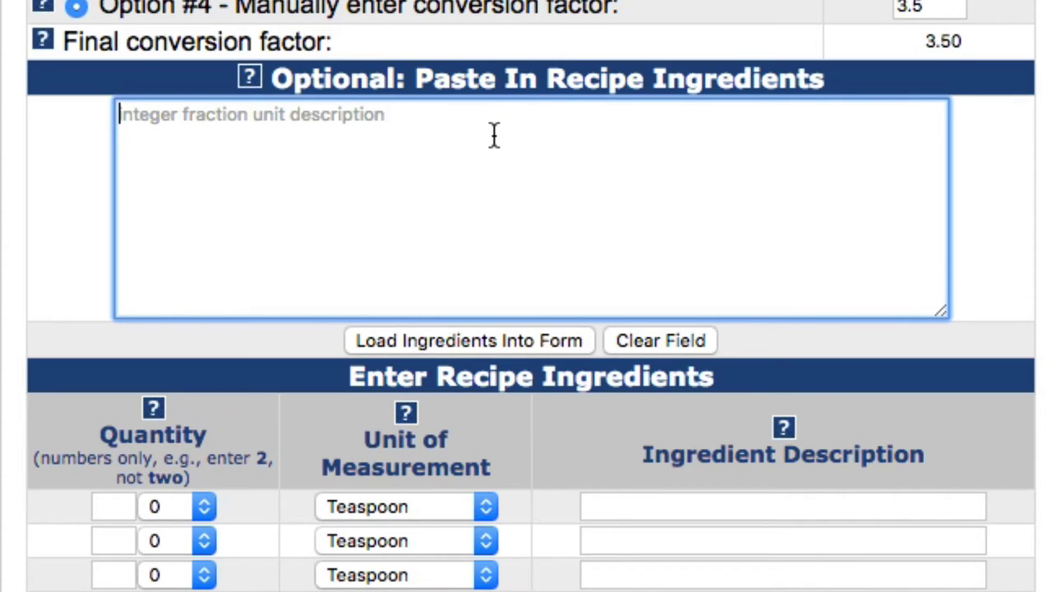
{"action": "type", "text": "1/2 cup (1 stick) unsalted butter 3/4 cup packed dark brown sugar 3/4 cup sugar 2 large eggs 1 teaspoon pure vanilla extract 1 (12-ounce) bag semisweet chocolate chips, or chunks 2 1/4 cups all-purpose flour 3/4 teaspoon baking soda 1 teaspoon fine salt"}
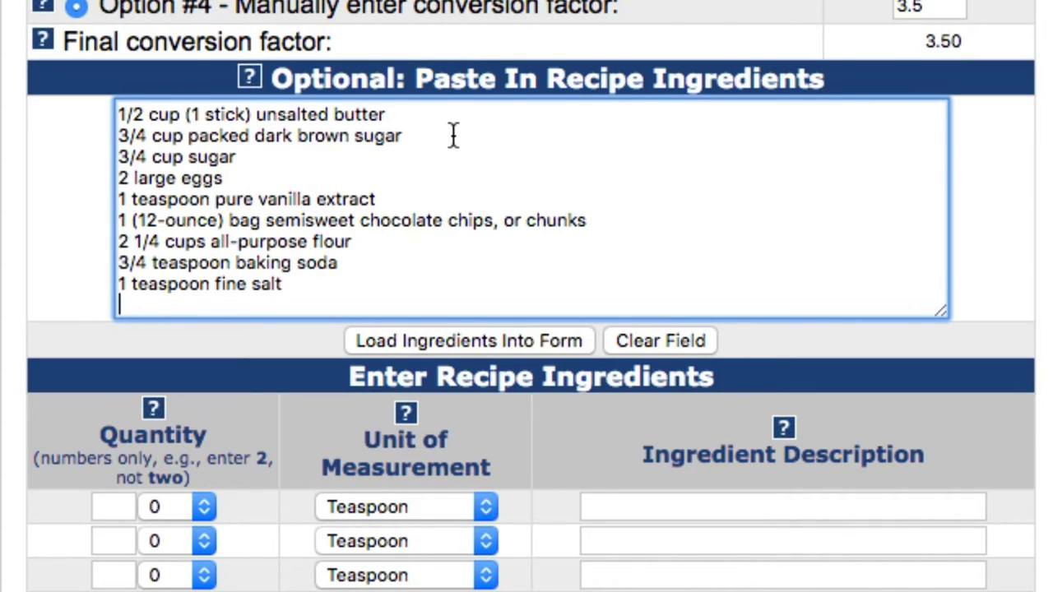
{"action": "left_click", "coordinate": [115, 115]}
{"action": "left_click_drag", "start_coordinate": [115, 118], "coordinate": [324, 297]}
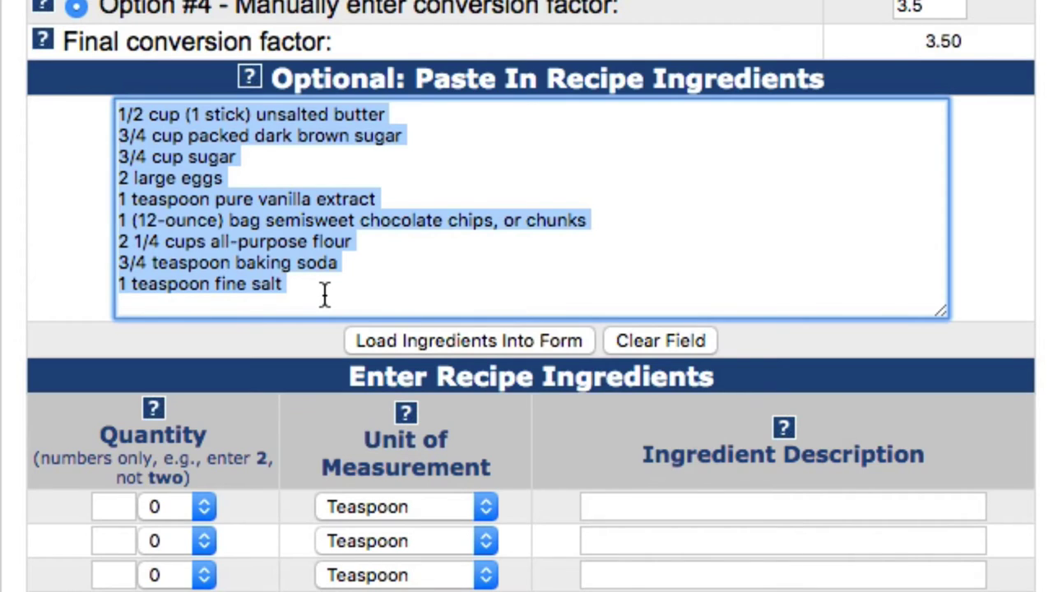
{"action": "key", "text": "Right"}
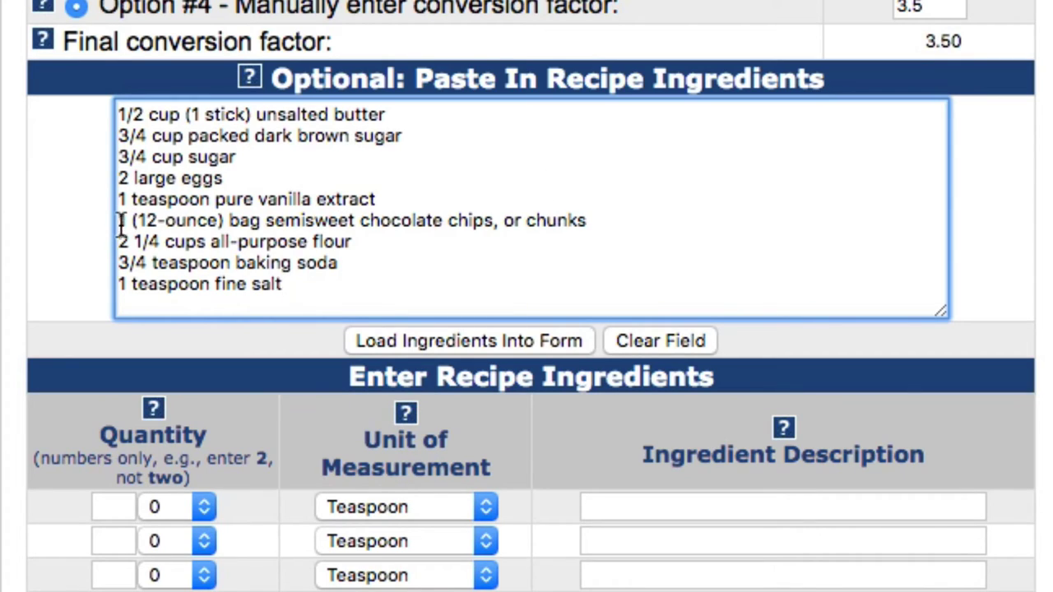
{"action": "left_click_drag", "start_coordinate": [117, 241], "coordinate": [351, 241]}
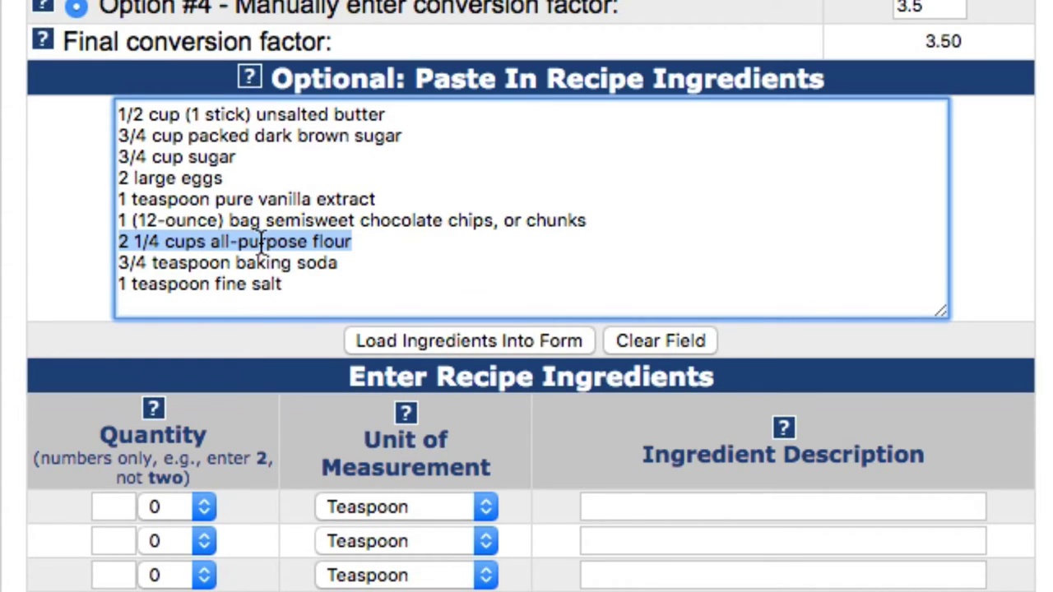
{"action": "left_click", "coordinate": [370, 243]}
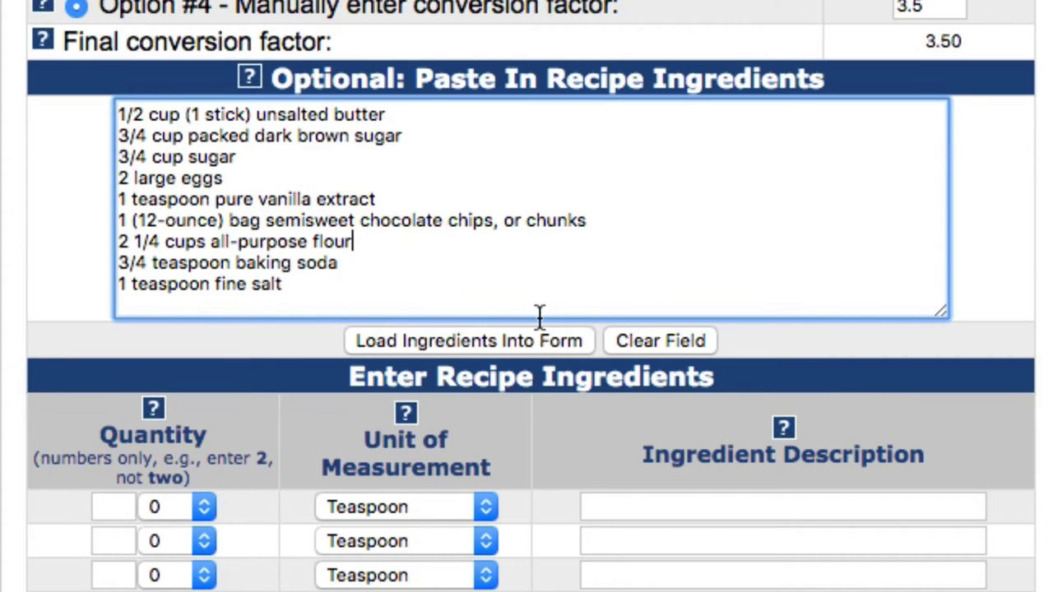
{"action": "left_click", "coordinate": [390, 301]}
{"action": "type", "text": ".5"}
{"action": "left_click", "coordinate": [118, 304]}
{"action": "type", "text": "0"}
{"action": "left_click", "coordinate": [237, 299]}
{"action": "key", "text": "BackSpace"}
{"action": "key", "text": "BackSpace"}
{"action": "key", "text": "BackSpace"}
{"action": "key", "text": "BackSpace"}
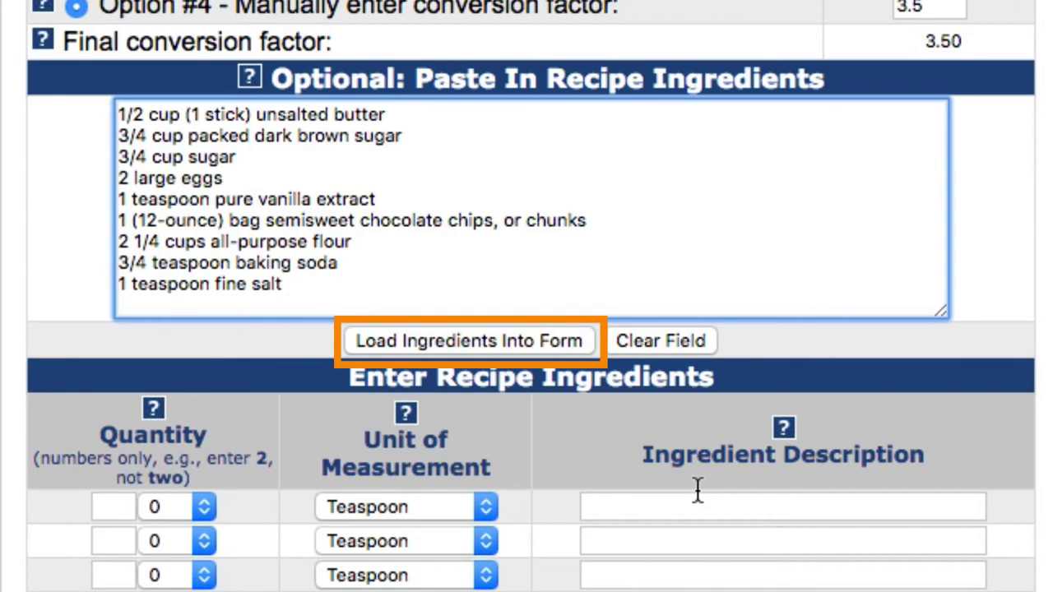
Step: Load the pasted ingredients into the form rows and trim '(1 stick)' from the butter description
{"action": "left_click", "coordinate": [485, 342]}
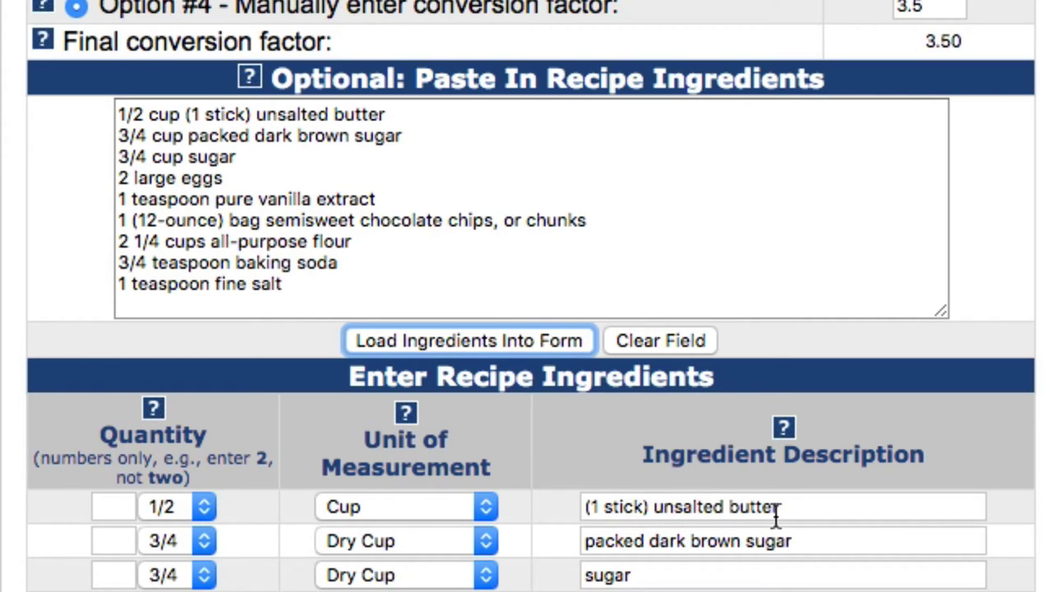
{"action": "left_click", "coordinate": [654, 505]}
{"action": "key", "text": "BackSpace"}
{"action": "key", "text": "BackSpace"}
{"action": "key", "text": "BackSpace"}
{"action": "key", "text": "BackSpace"}
{"action": "key", "text": "BackSpace"}
{"action": "key", "text": "BackSpace"}
{"action": "key", "text": "BackSpace"}
{"action": "key", "text": "BackSpace"}
{"action": "key", "text": "BackSpace"}
{"action": "key", "text": "BackSpace"}
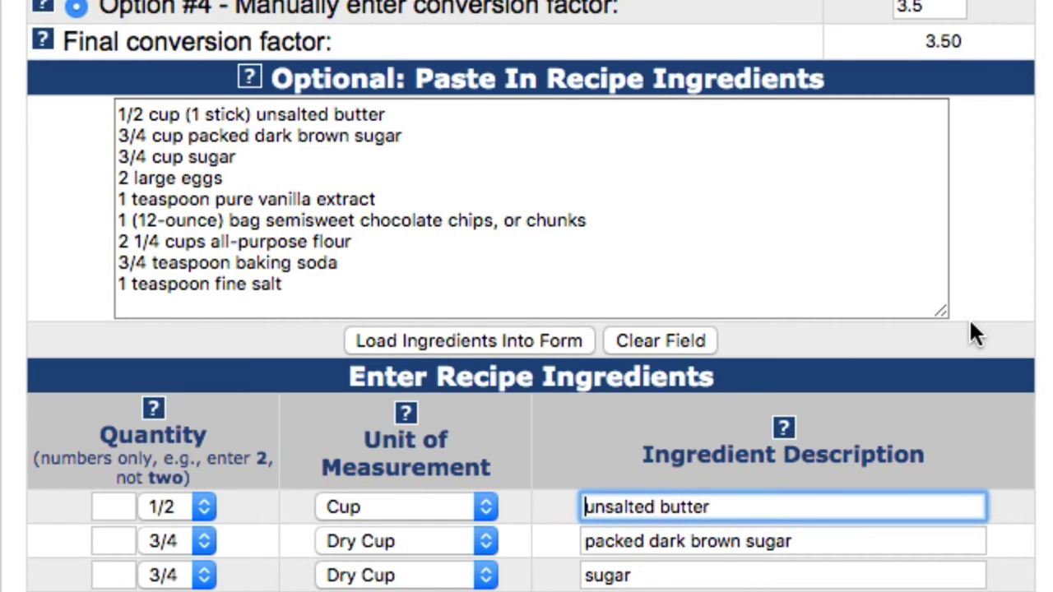
Step: Reset the form and confirm, emptying all ingredient rows to quantity 0 and Teaspoon
{"action": "scroll", "coordinate": [969, 322], "scroll_direction": "down", "scroll_amount": 10}
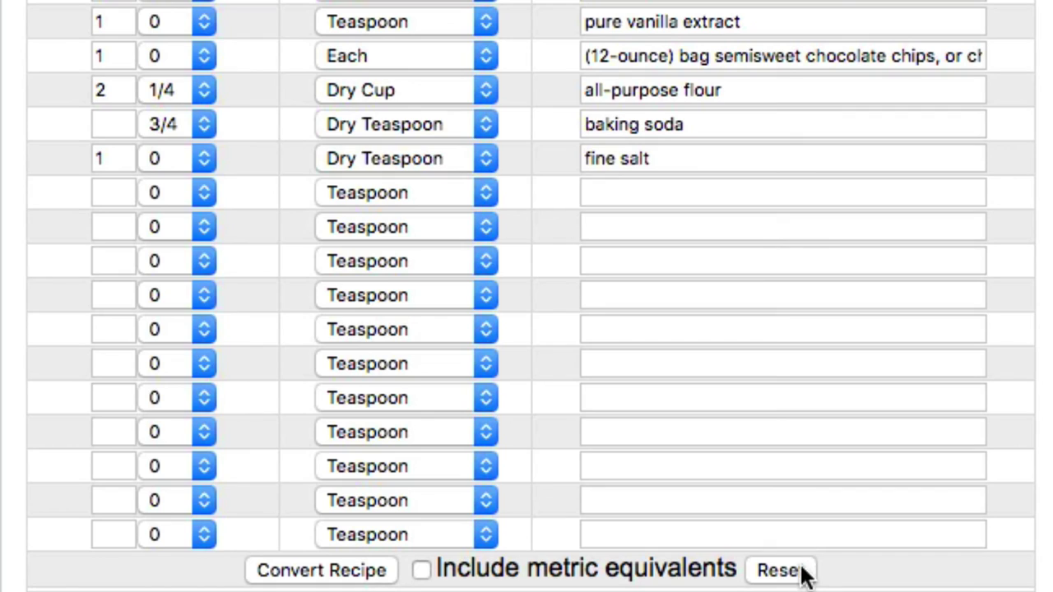
{"action": "left_click", "coordinate": [798, 570]}
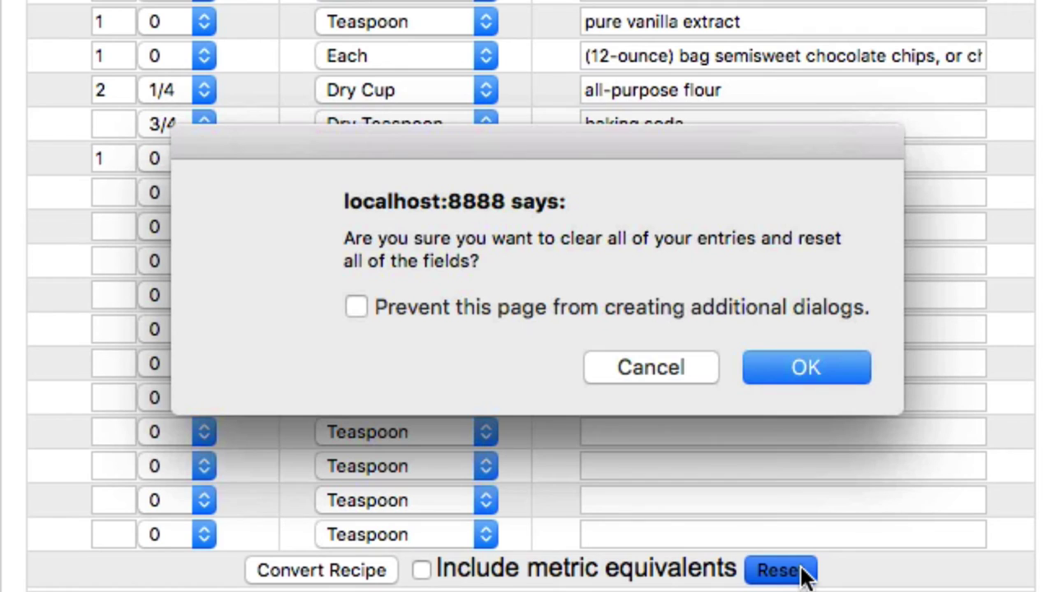
{"action": "left_click", "coordinate": [805, 368]}
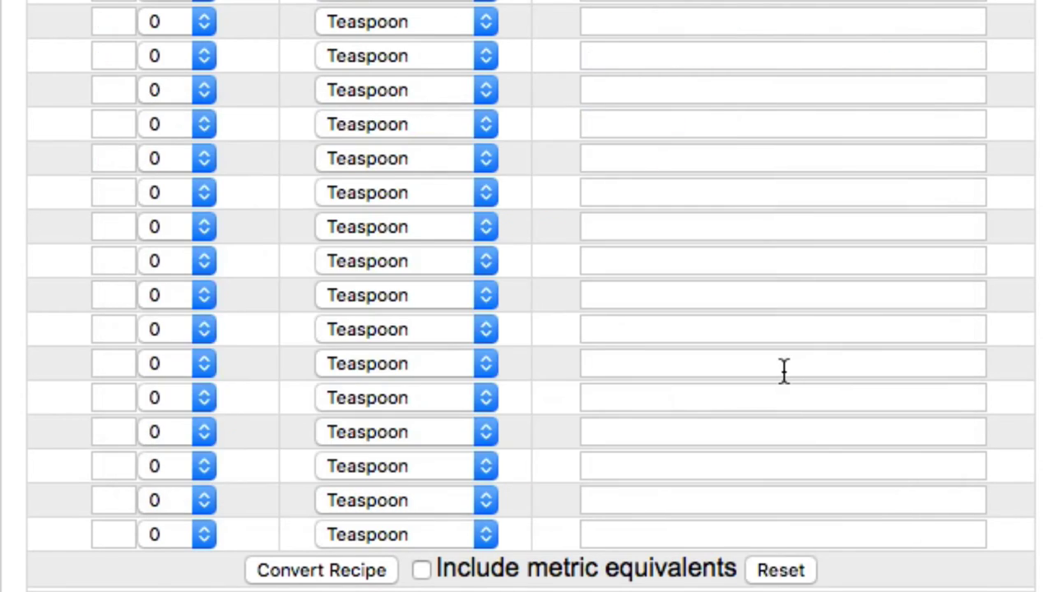
{"action": "scroll", "coordinate": [302, 175], "scroll_direction": "up", "scroll_amount": 10}
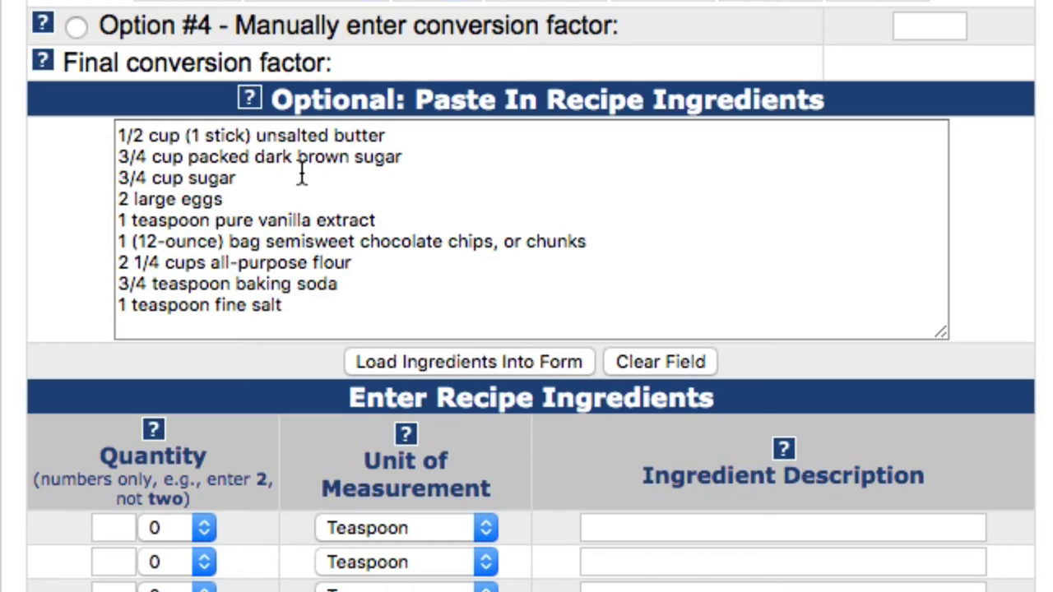
Step: Choose Option #4 and enter a manual conversion factor of 3.5
{"action": "left_click", "coordinate": [76, 26]}
{"action": "left_click", "coordinate": [905, 25]}
{"action": "type", "text": "3.5"}
{"action": "key", "text": "Tab"}
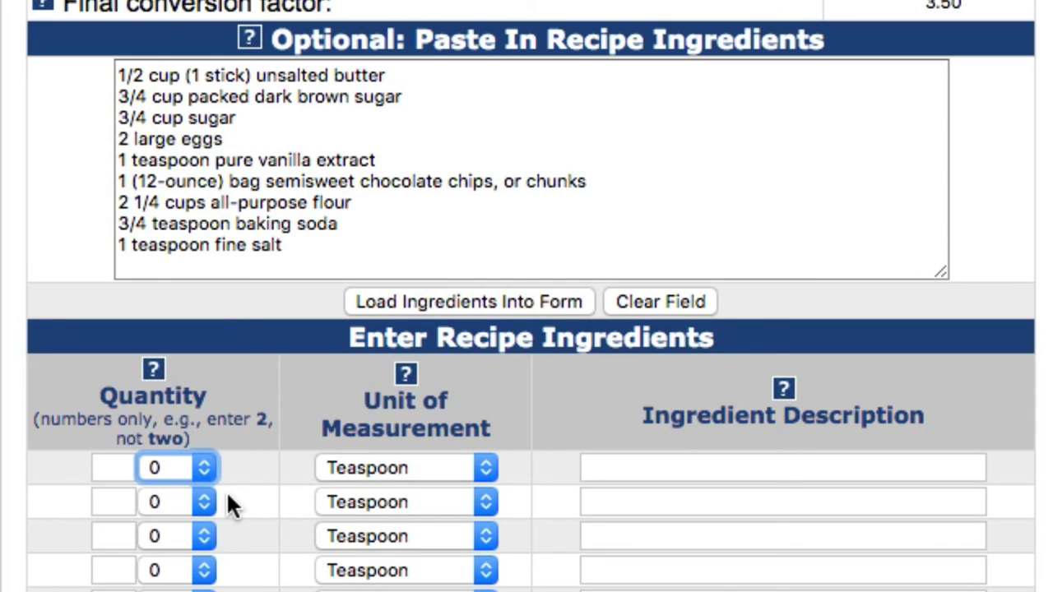
Step: Fill the first ingredient row as 1/2 Cup unsalted butter
{"action": "left_click", "coordinate": [197, 477]}
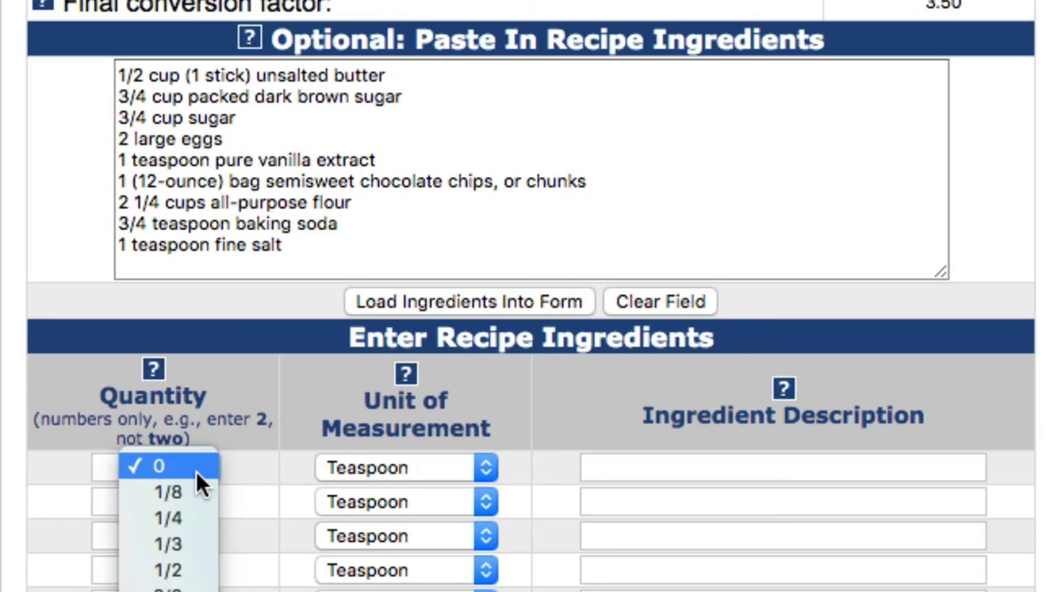
{"action": "left_click", "coordinate": [199, 571]}
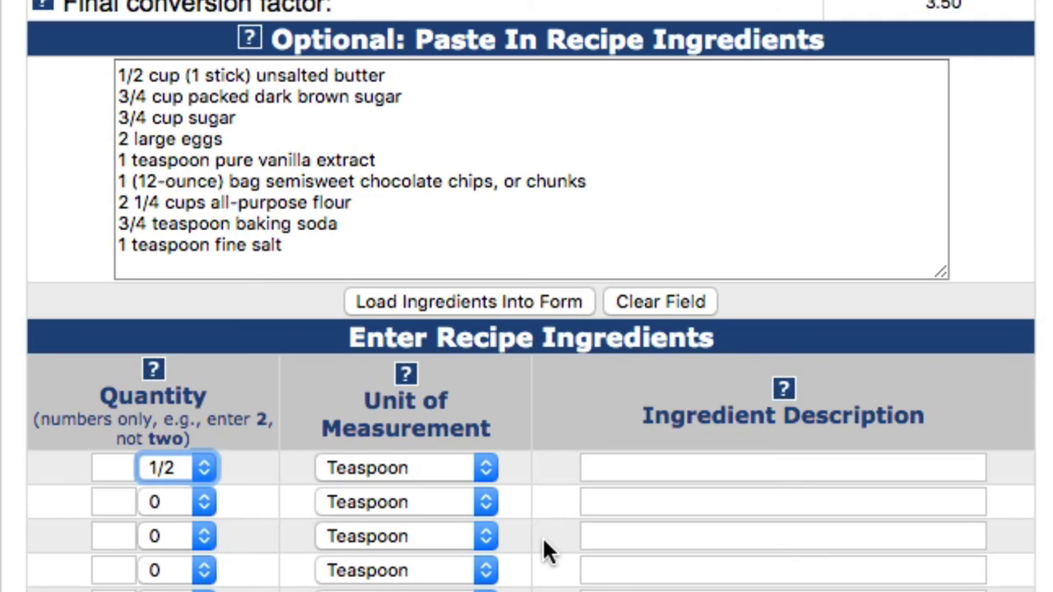
{"action": "left_click", "coordinate": [482, 469]}
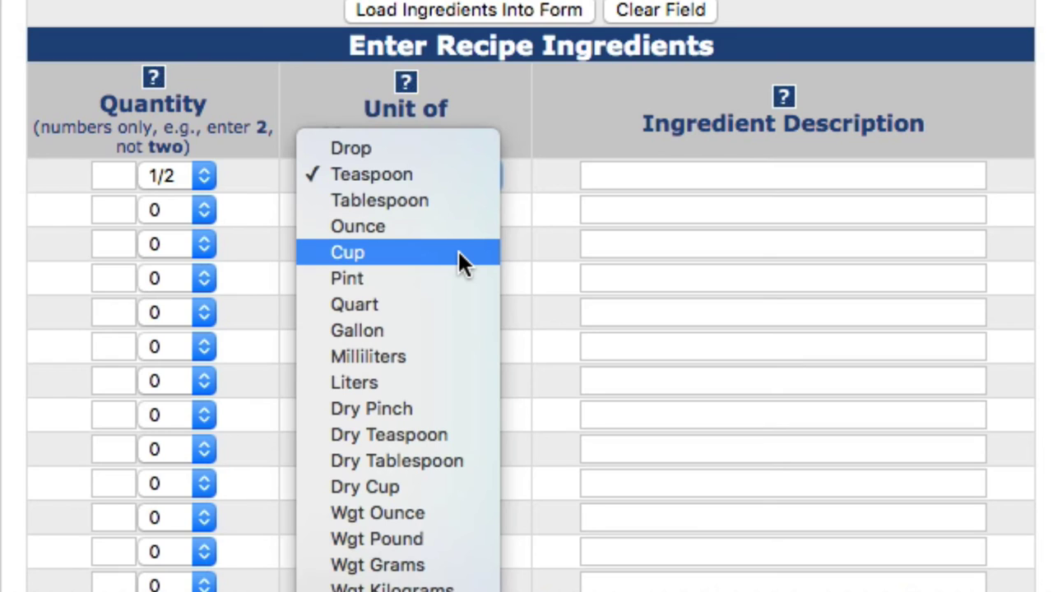
{"action": "left_click", "coordinate": [393, 253]}
{"action": "scroll", "coordinate": [876, 582], "scroll_direction": "up", "scroll_amount": 4}
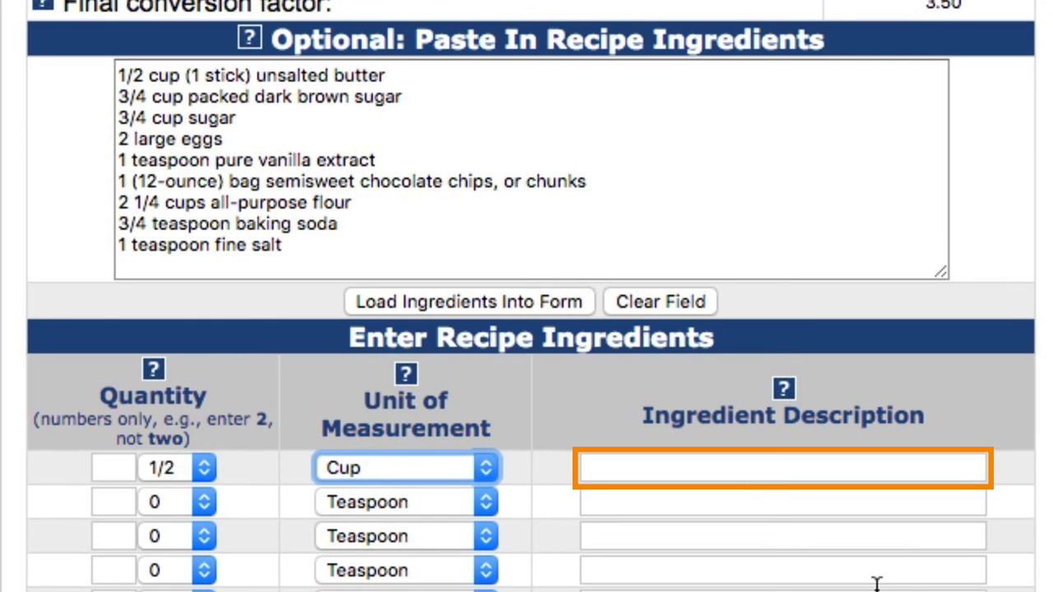
{"action": "left_click", "coordinate": [764, 470]}
{"action": "type", "text": "unsalted b"}
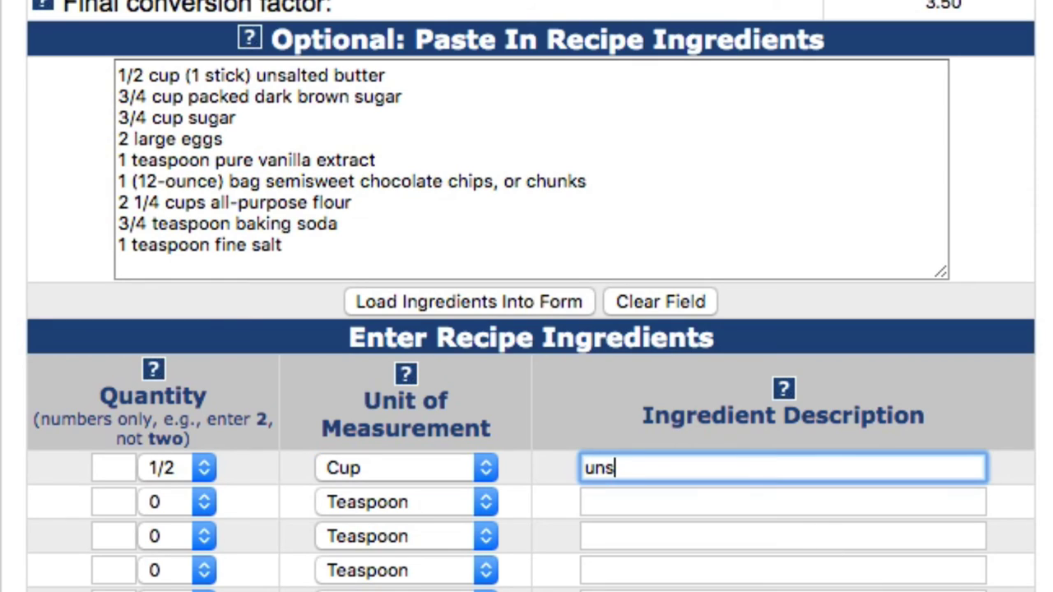
{"action": "type", "text": "utter"}
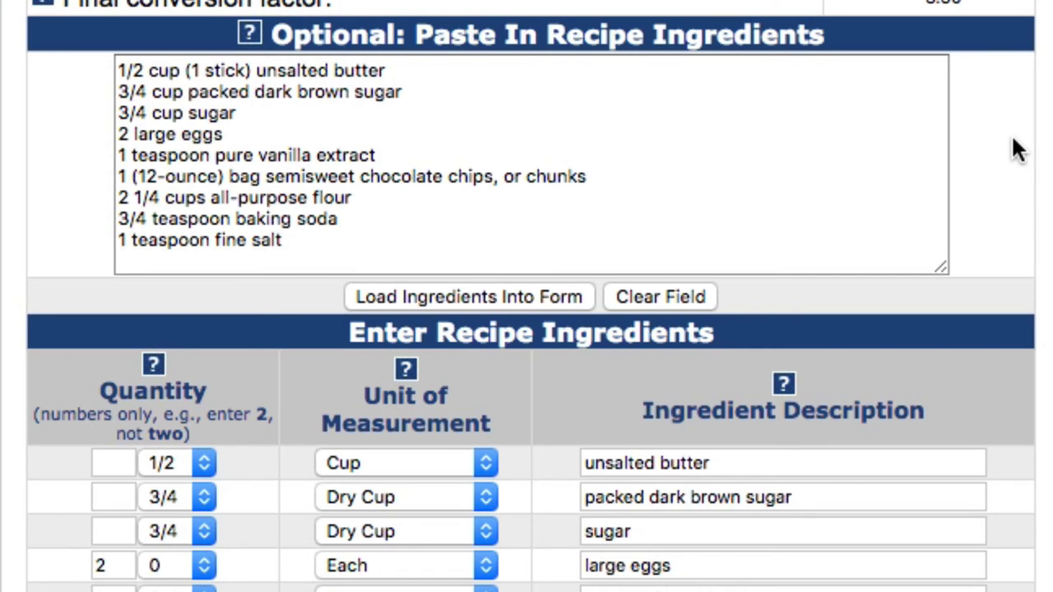
Step: Convert Chocolate Chip Cookies by 3.50 with metric equivalents, e.g. flour 1008.0 g
{"action": "scroll", "coordinate": [1018, 149], "scroll_direction": "down", "scroll_amount": 15}
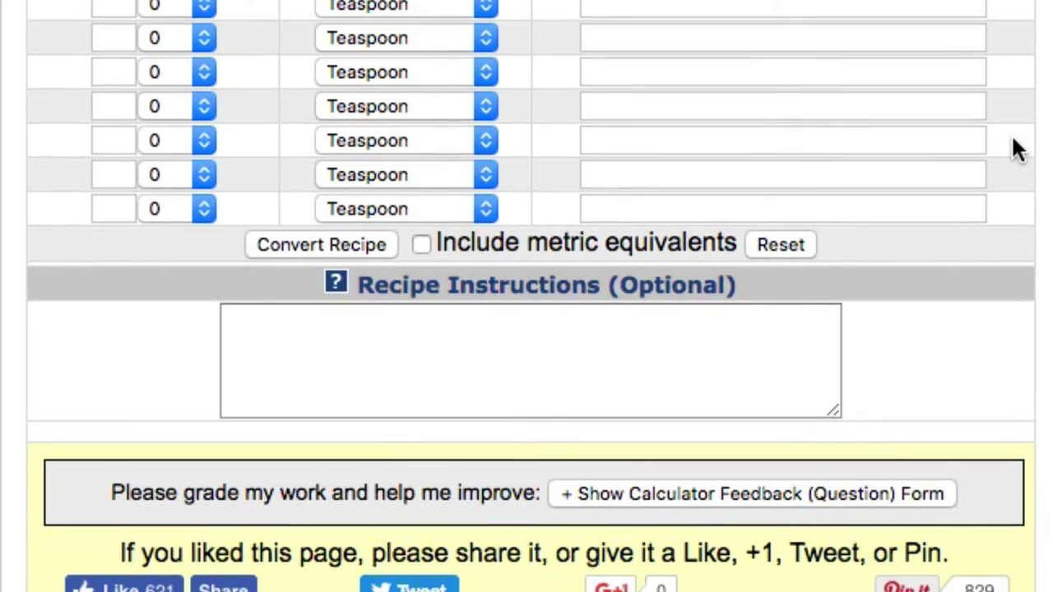
{"action": "left_click", "coordinate": [333, 247]}
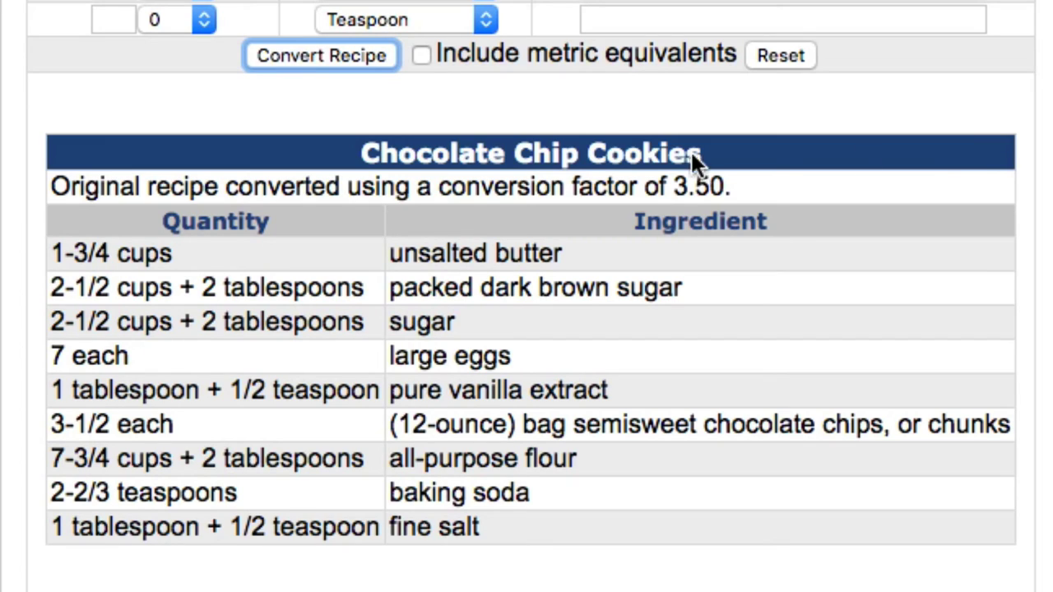
{"action": "left_click", "coordinate": [421, 56]}
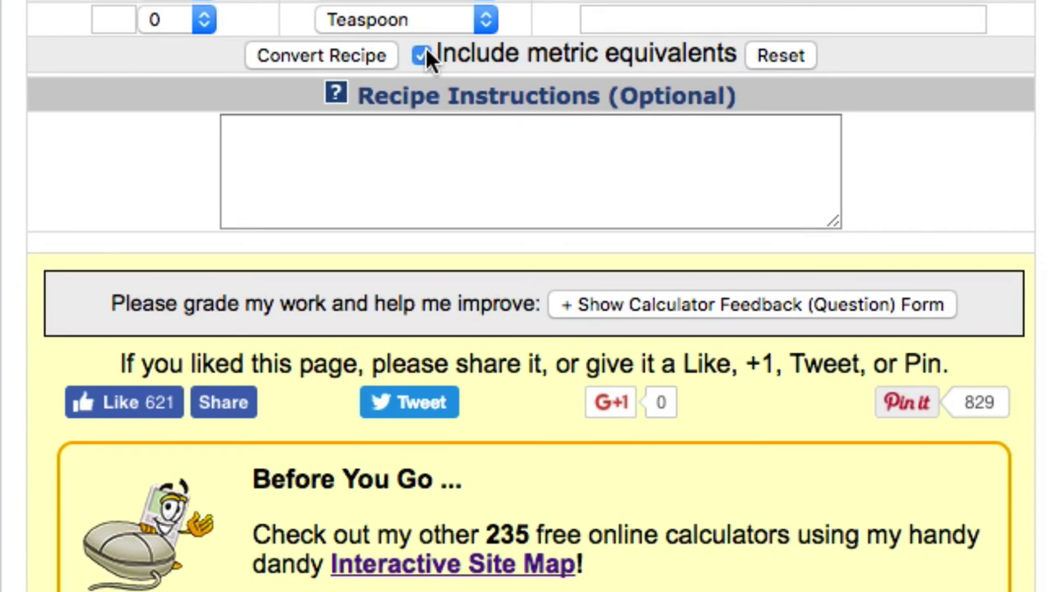
{"action": "left_click", "coordinate": [364, 58]}
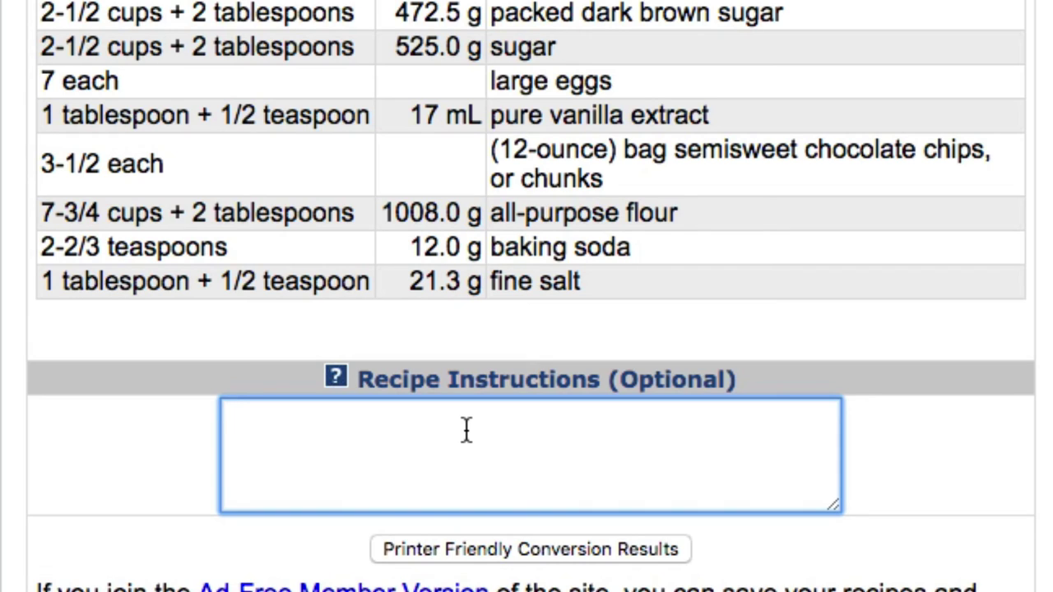
Step: Add 'Bake at 350 degrees for 12 minutes.' as the instruction and review the printer-friendly results
{"action": "type", "text": "Bake at 350 degrees for 12 minutes."}
{"action": "left_click", "coordinate": [989, 569]}
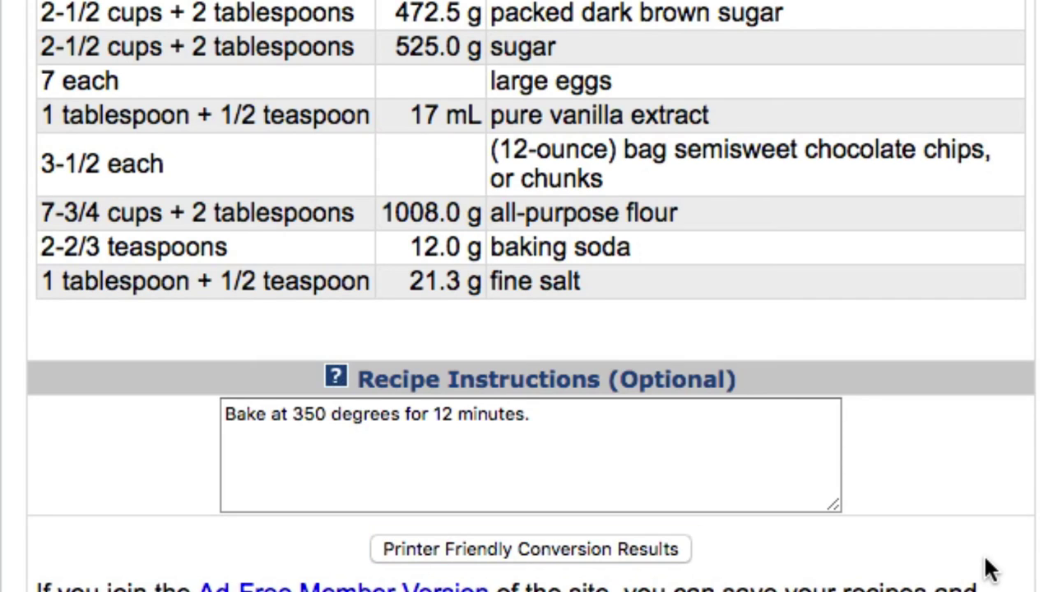
{"action": "left_click", "coordinate": [573, 553]}
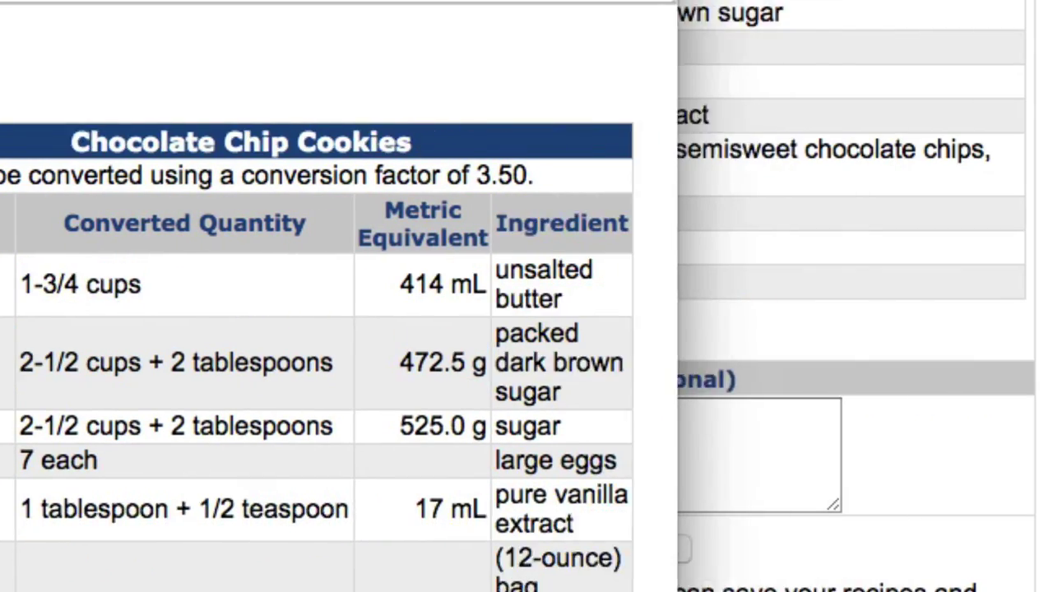
{"action": "scroll", "coordinate": [519, 296], "scroll_direction": "down", "scroll_amount": 5}
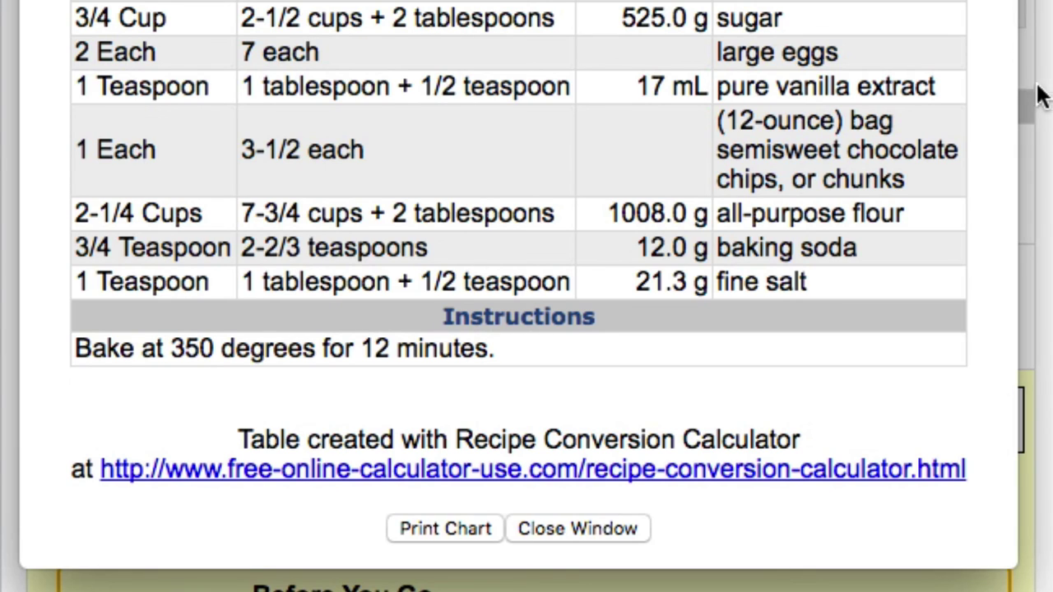
{"action": "left_click", "coordinate": [594, 527]}
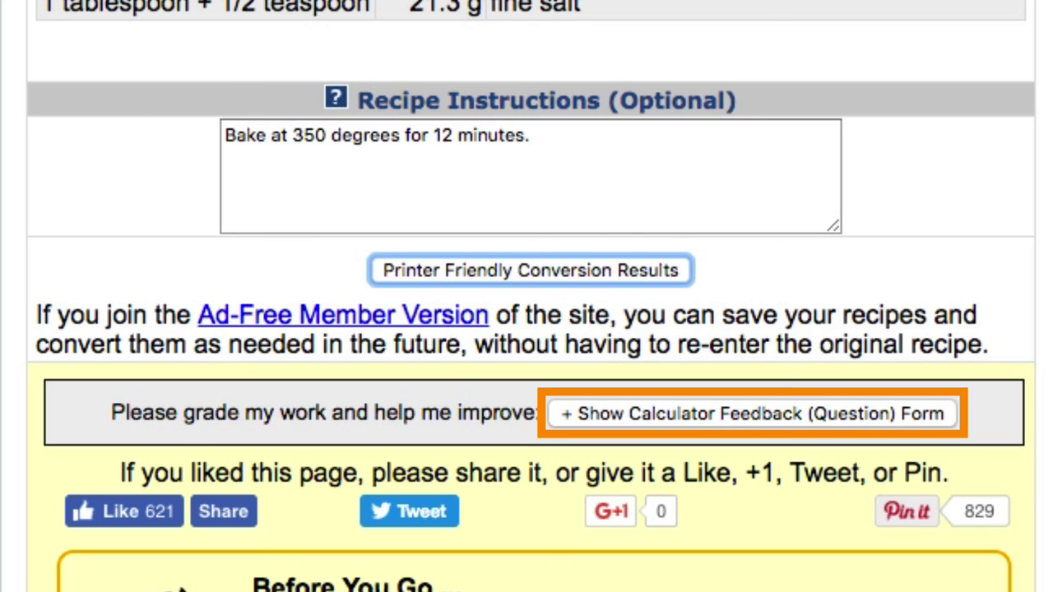
Step: Expand the feedback form below the results, starting with the Calculator Title field
{"action": "left_click", "coordinate": [909, 403]}
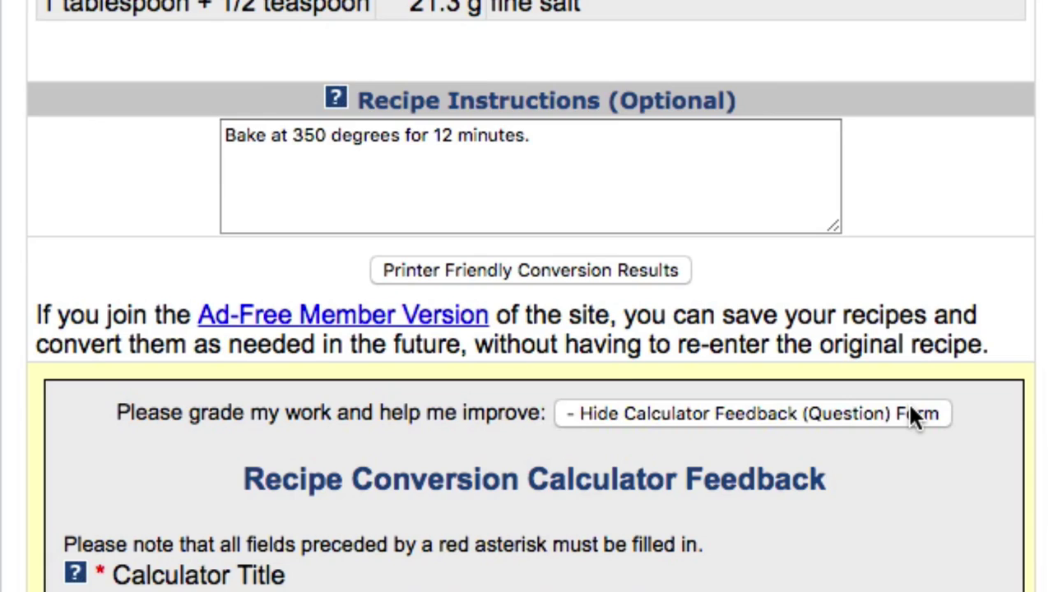
{"action": "scroll", "coordinate": [908, 402], "scroll_direction": "down", "scroll_amount": 5}
{"action": "scroll", "coordinate": [908, 401], "scroll_direction": "down", "scroll_amount": 10}
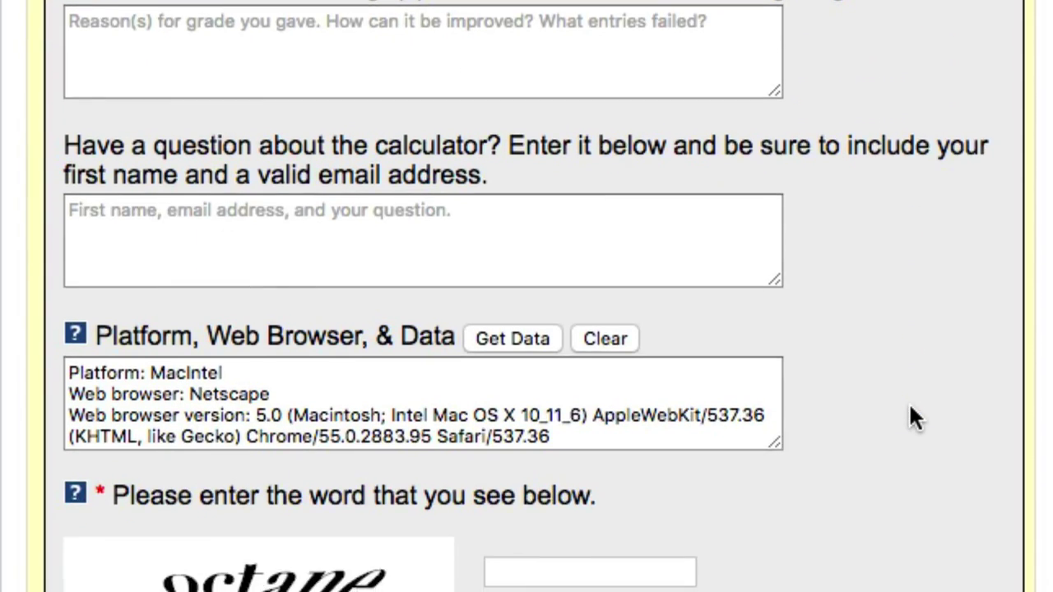
{"action": "scroll", "coordinate": [908, 401], "scroll_direction": "down", "scroll_amount": 2}
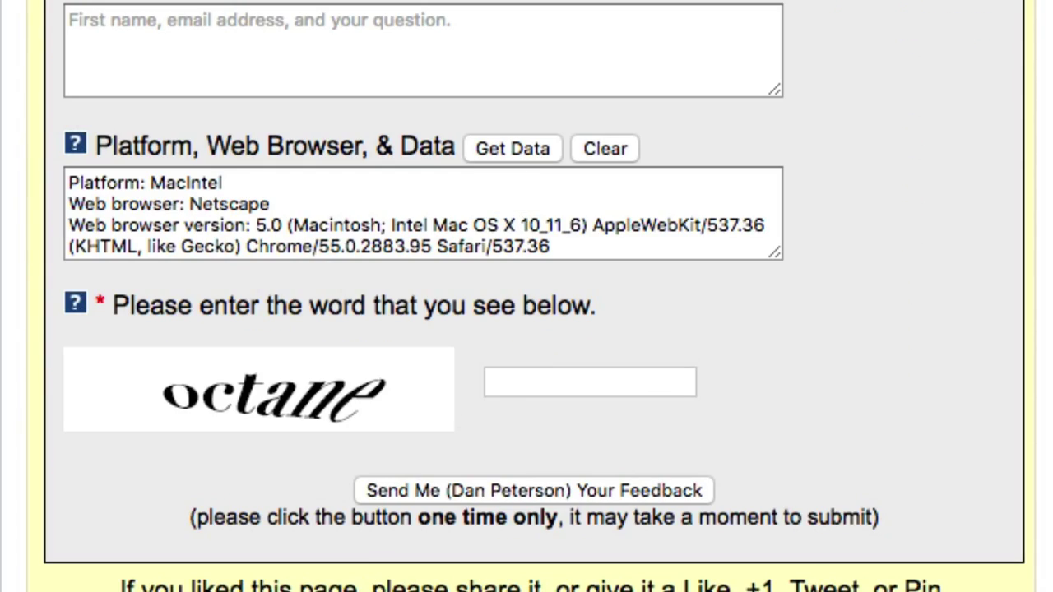